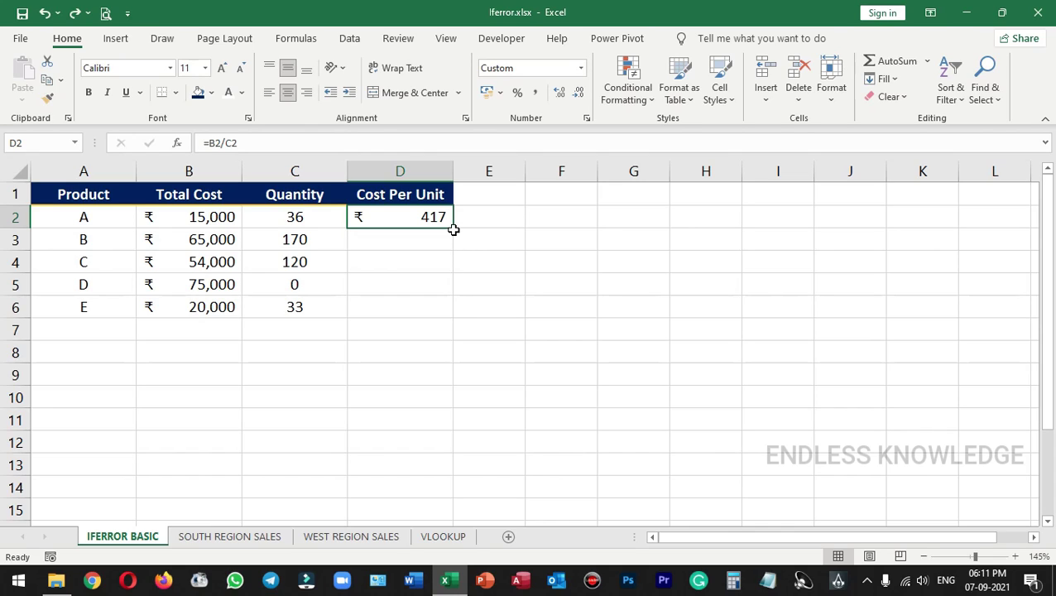
# Fill the cost-per-unit formula from D2 down to D6 and check the result for product D
pyautogui.moveTo(453, 228); pyautogui.dragTo(448, 313)
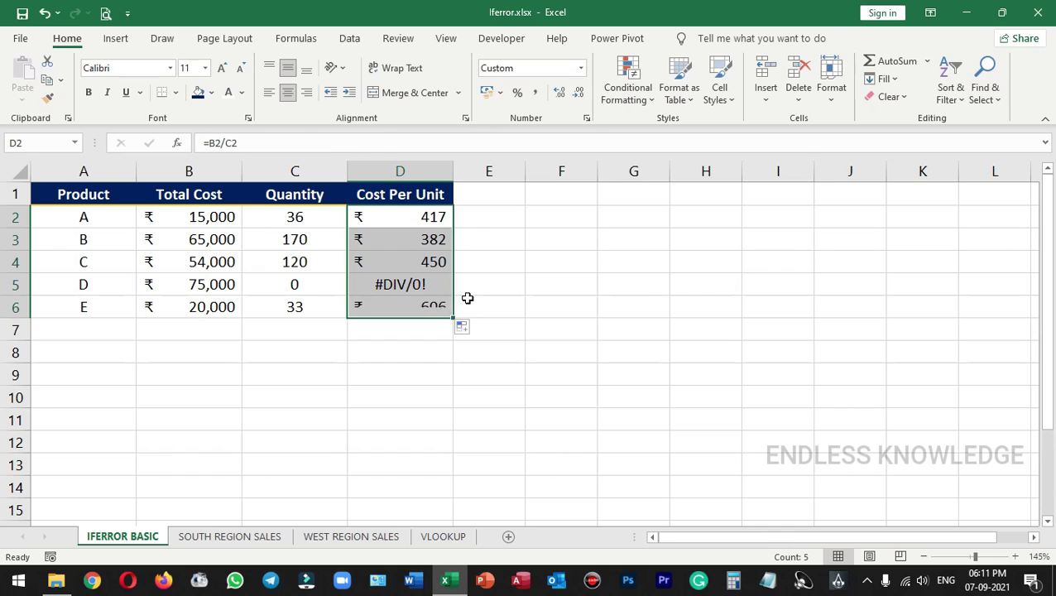
pyautogui.click(436, 283)
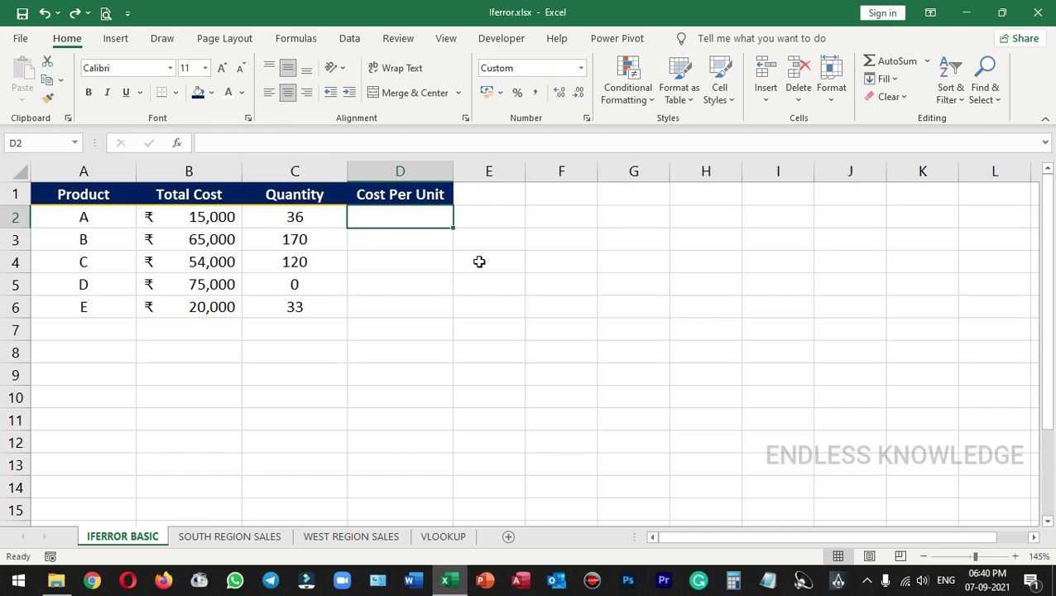
pyautogui.click(120, 220)
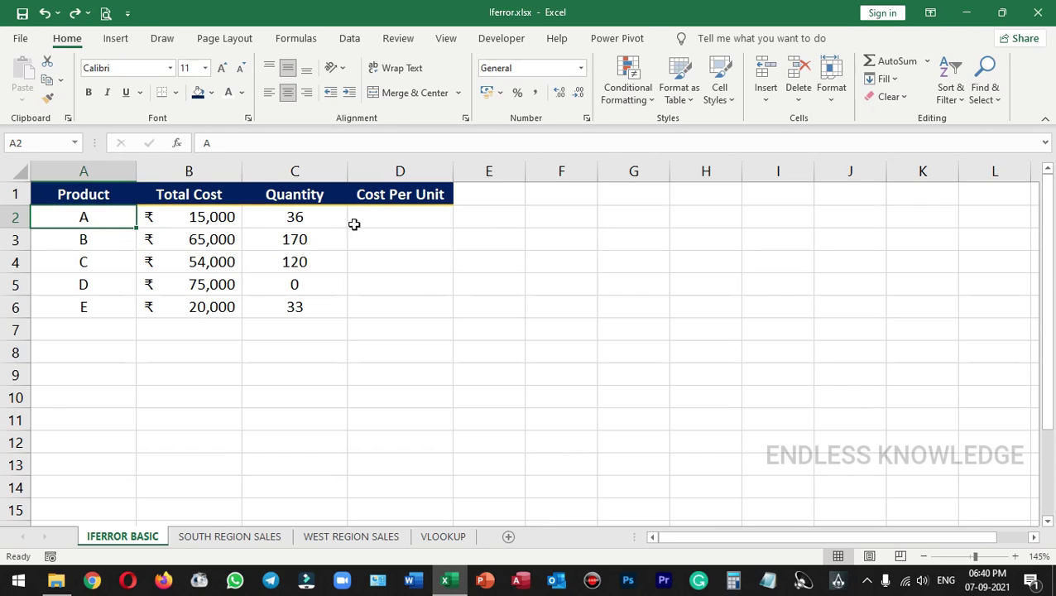
pyautogui.click(394, 223)
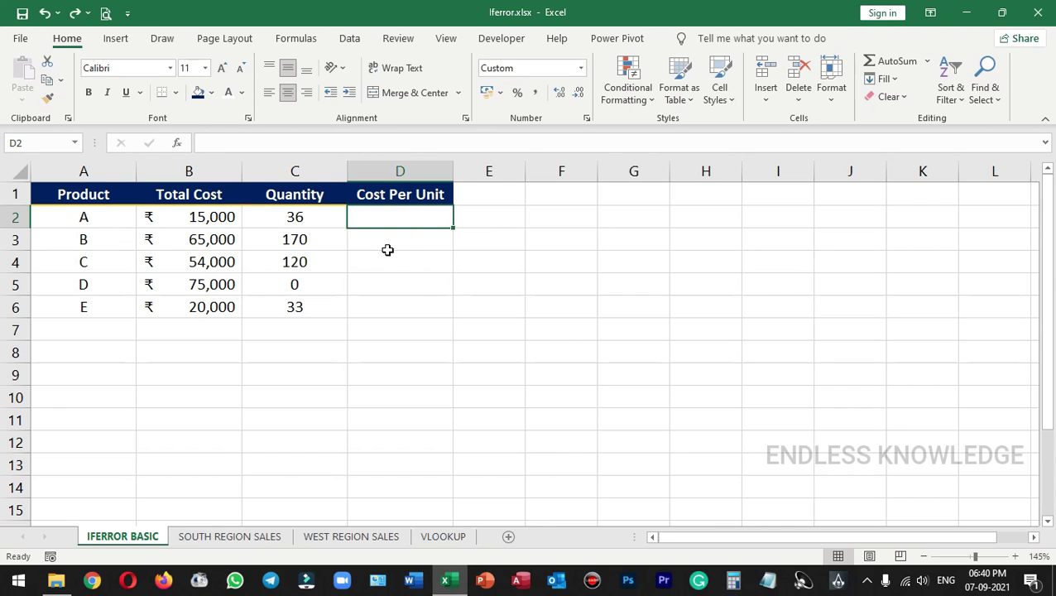
pyautogui.click(207, 217)
pyautogui.click(310, 223)
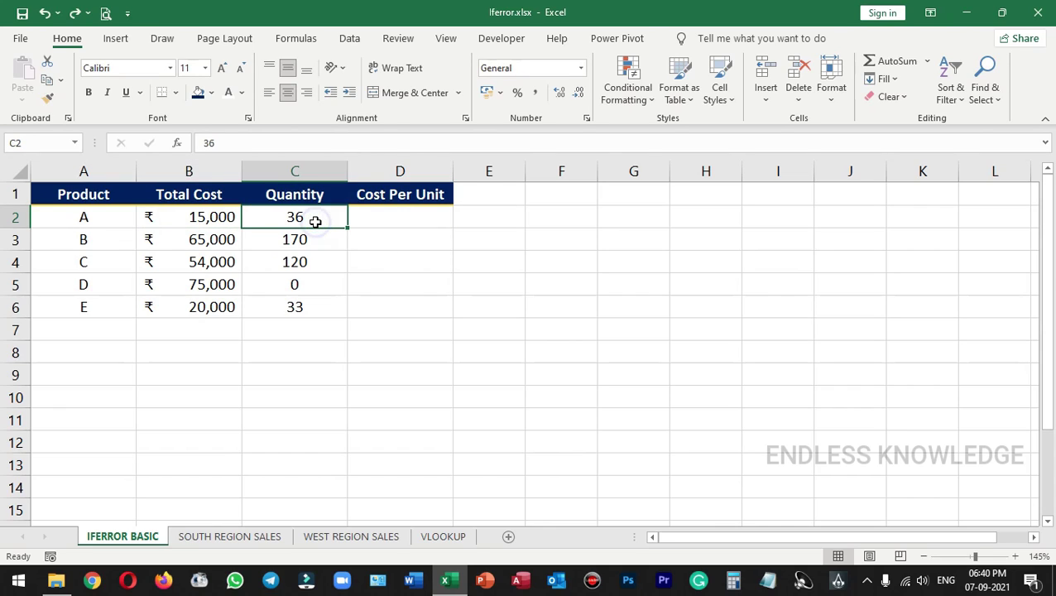
# Enter =B2/C2 in D2 to calculate the cost per unit and fill it down to D6
pyautogui.click(392, 217)
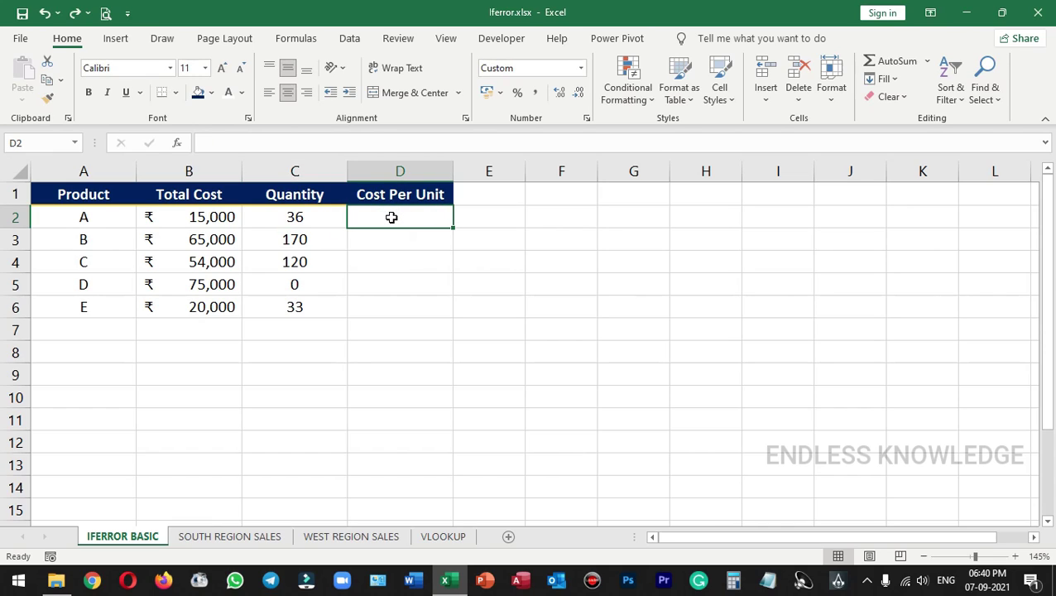
pyautogui.write('=')
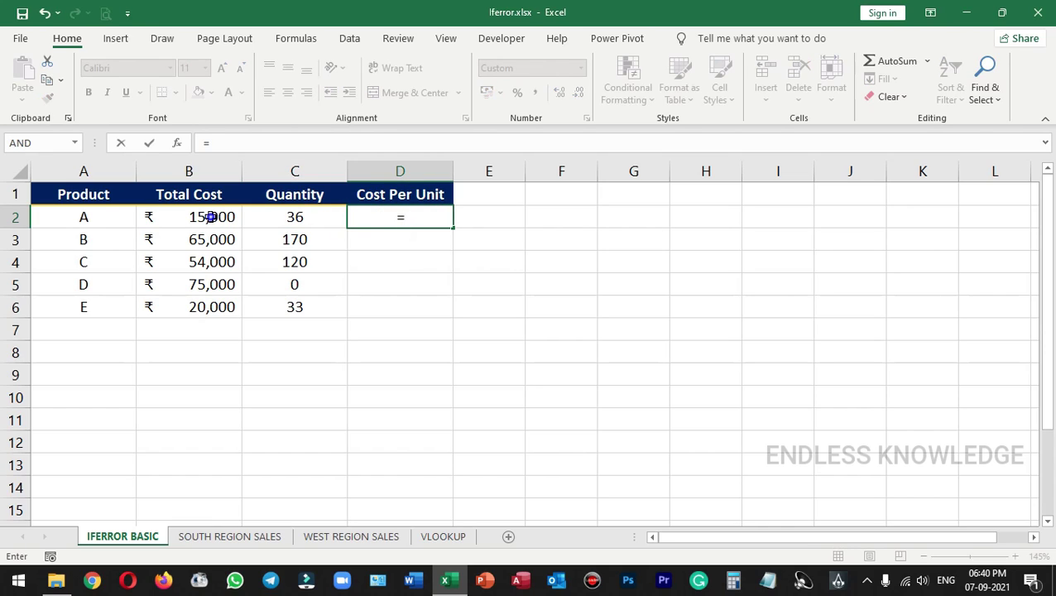
pyautogui.click(209, 216)
pyautogui.write('/')
pyautogui.click(277, 217)
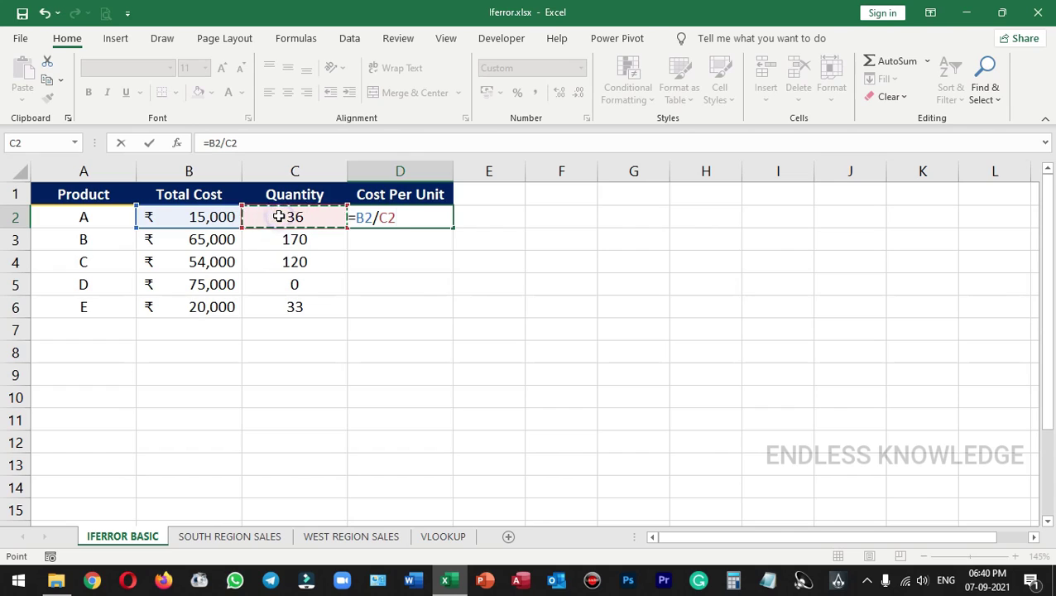
pyautogui.hotkey('ctrl', 'Return')
pyautogui.press('Return')
pyautogui.click(381, 213)
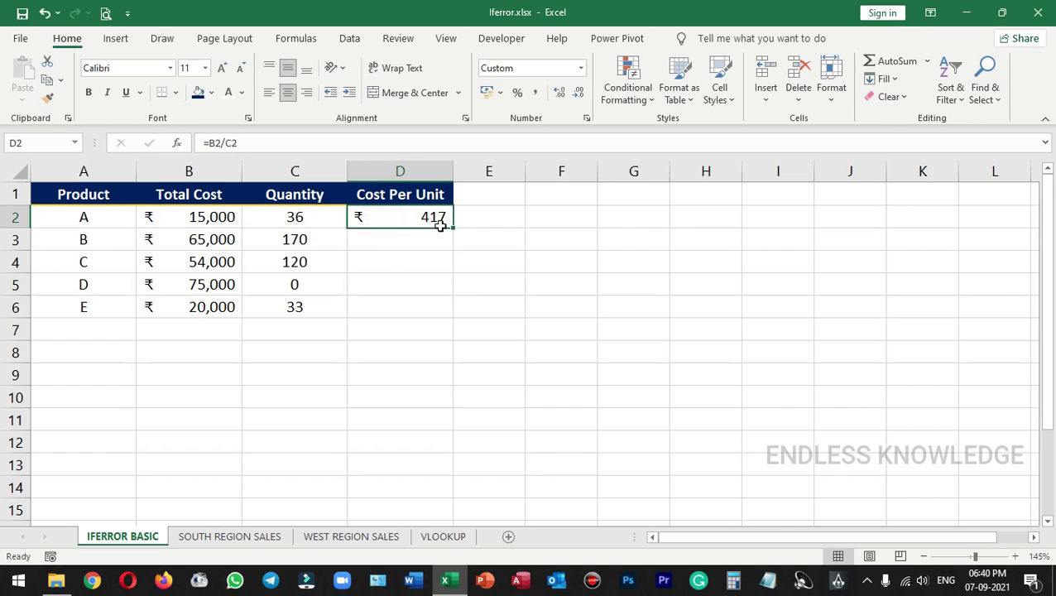
pyautogui.doubleClick(452, 228)
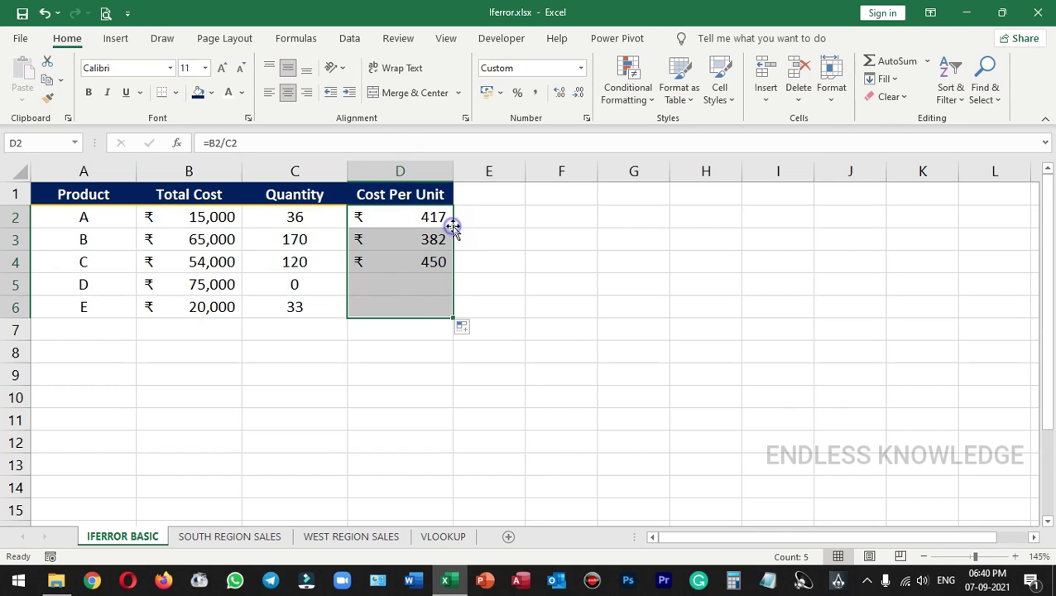
# Examine the error-checking details of D5 and compare them with product D's total cost and quantity
pyautogui.click(431, 285)
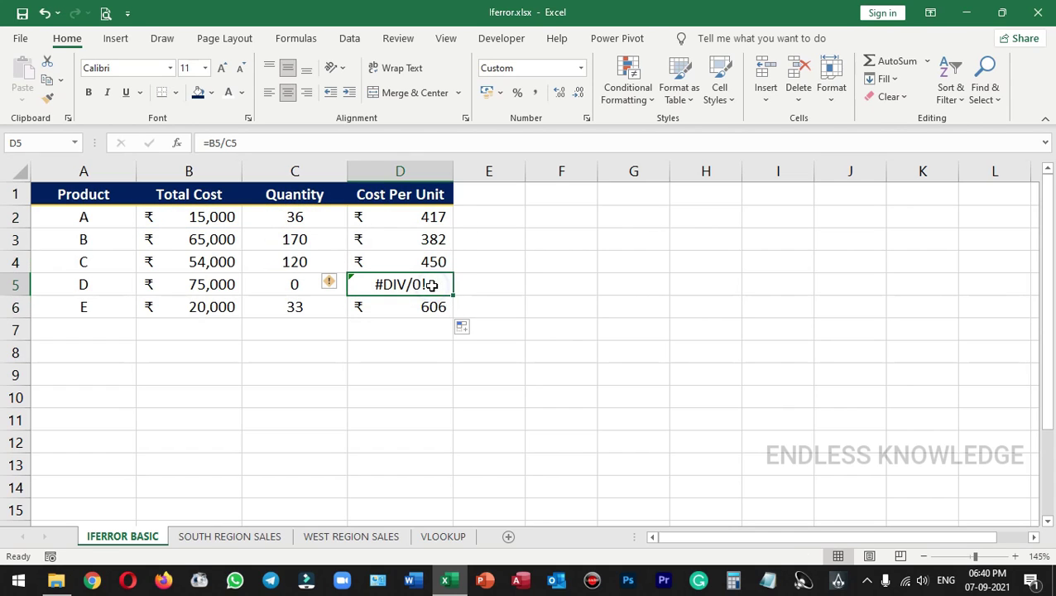
pyautogui.click(331, 284)
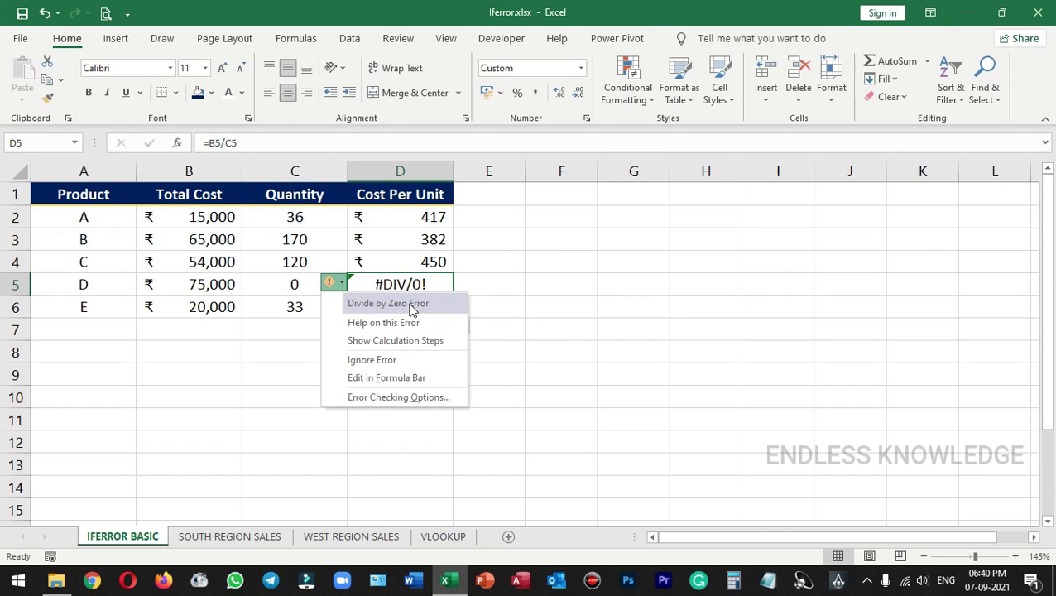
pyautogui.click(483, 285)
pyautogui.click(308, 284)
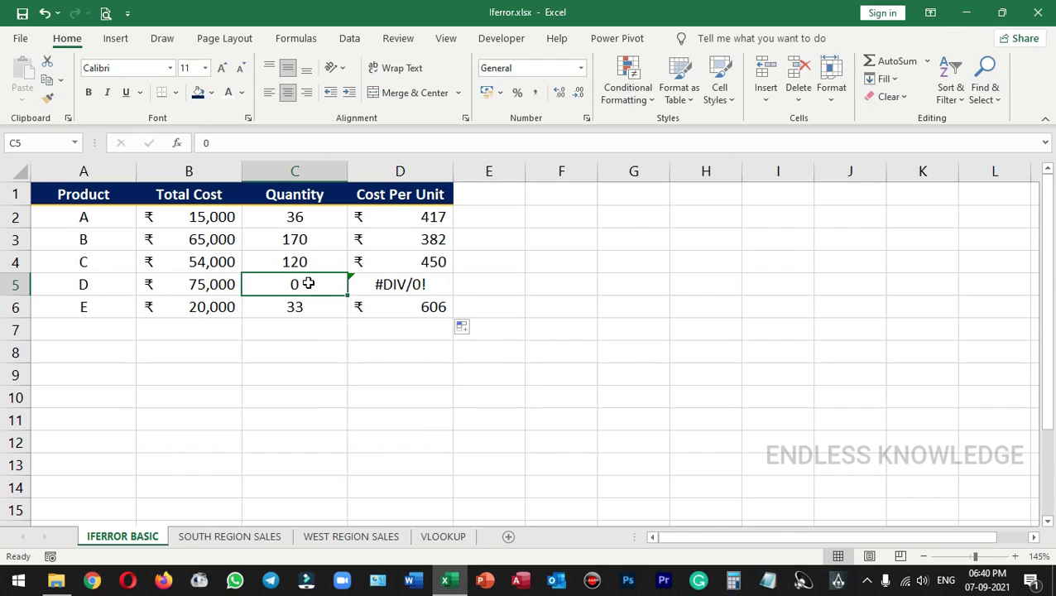
pyautogui.click(109, 282)
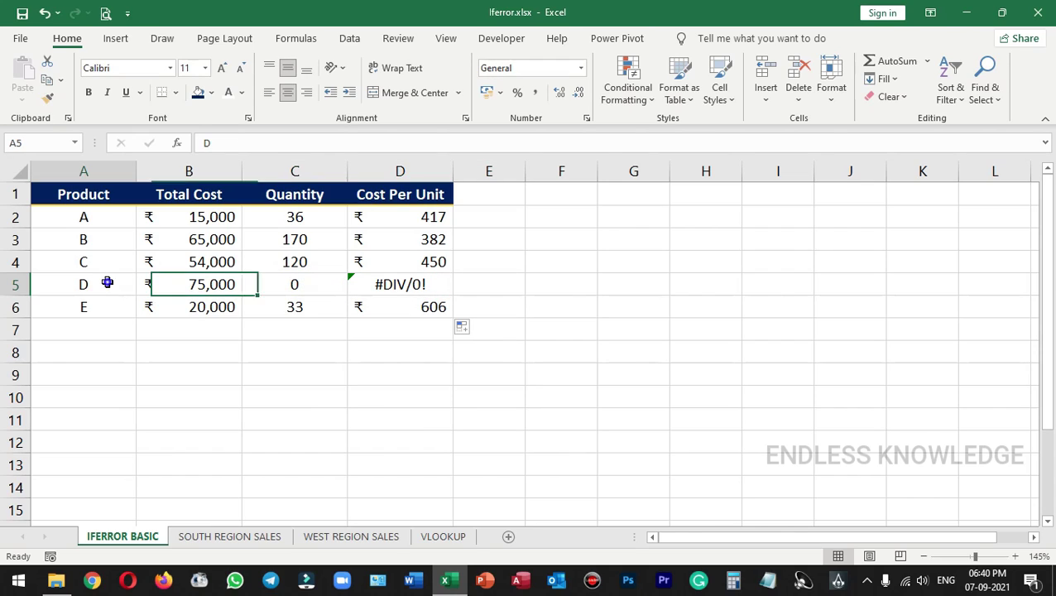
pyautogui.click(336, 286)
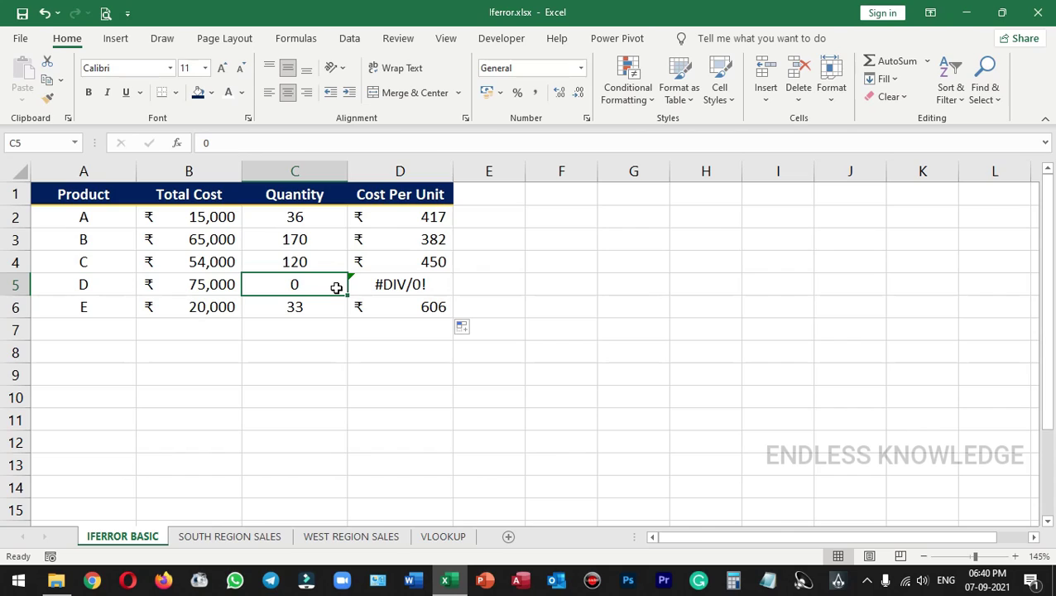
pyautogui.click(440, 284)
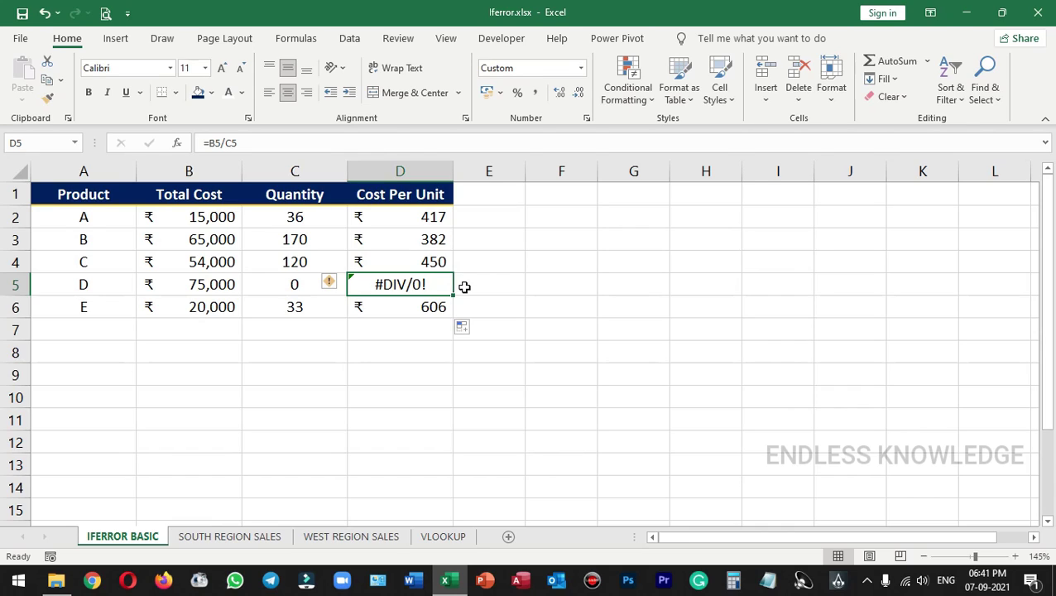
# Clear D2:D6 and enter =IFERROR(B2/C2,"No Stock") in D2
pyautogui.moveTo(430, 217); pyautogui.dragTo(433, 304)
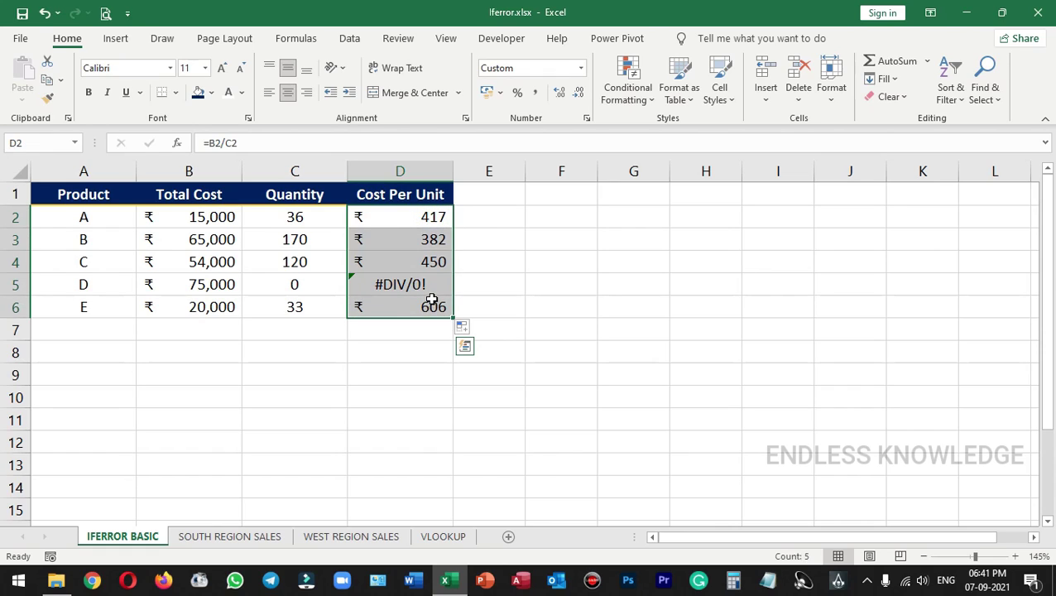
pyautogui.press('Delete')
pyautogui.doubleClick(413, 214)
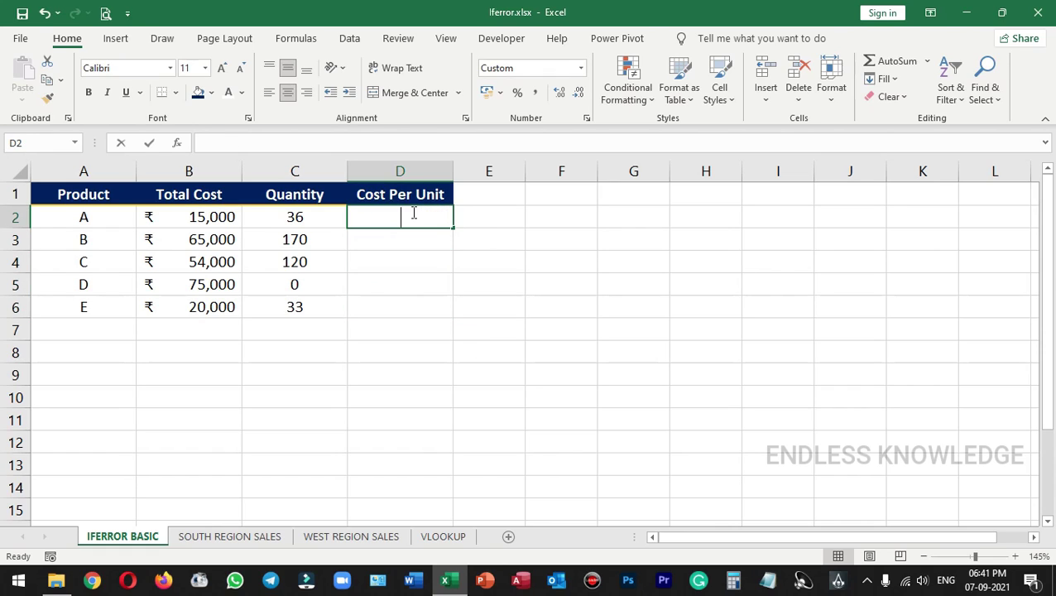
pyautogui.write('=if')
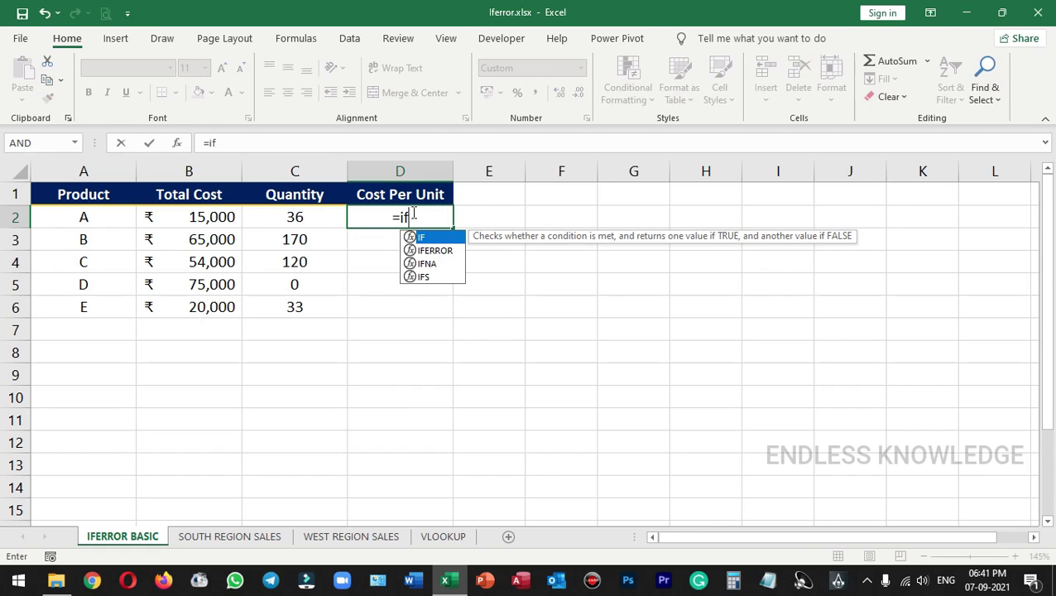
pyautogui.press('Down')
pyautogui.press('Tab')
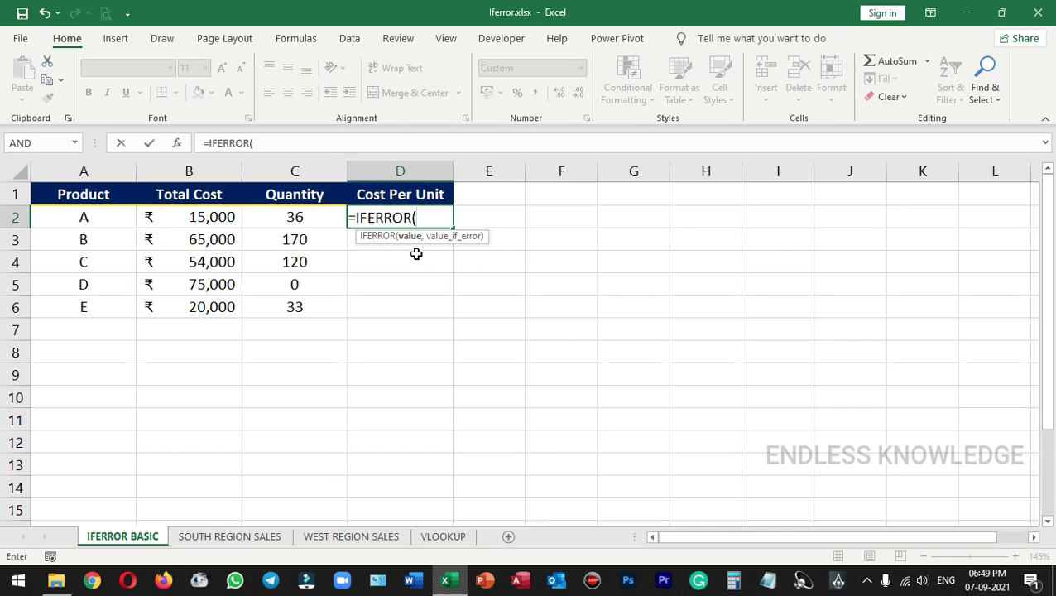
pyautogui.click(214, 214)
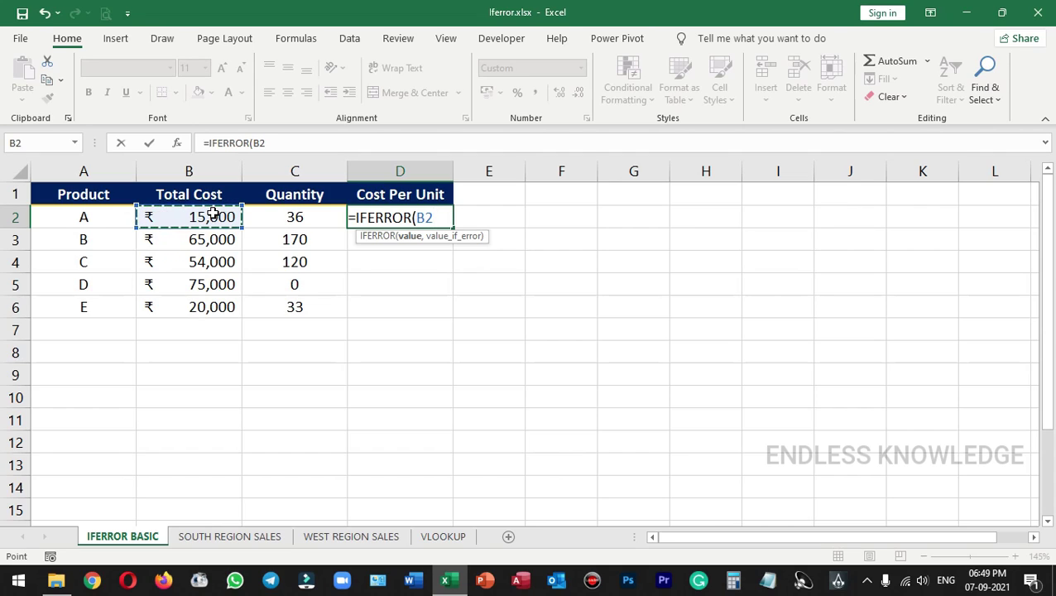
pyautogui.write('/')
pyautogui.click(306, 217)
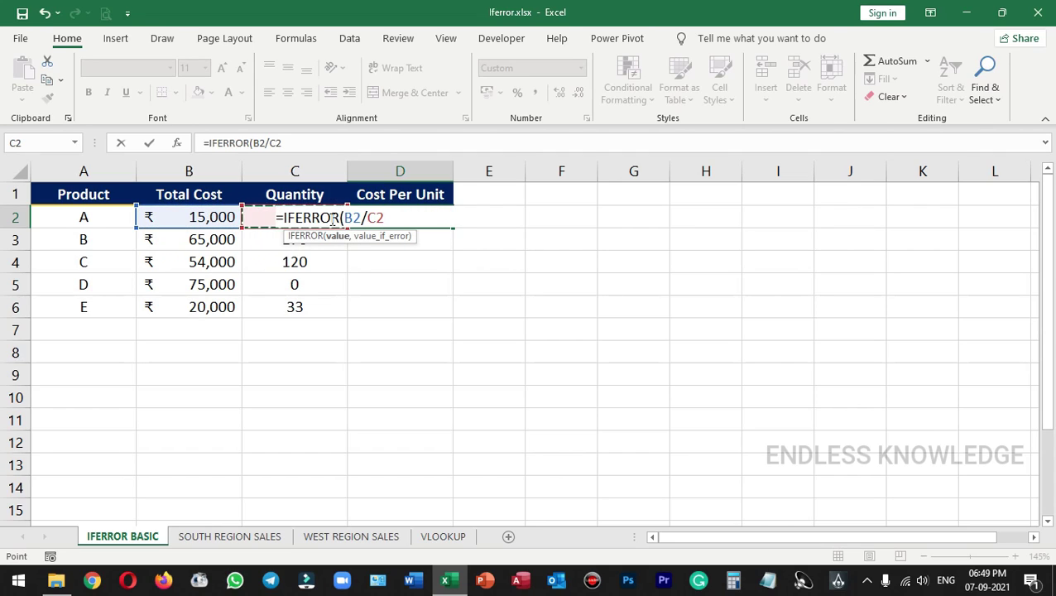
pyautogui.write(',')
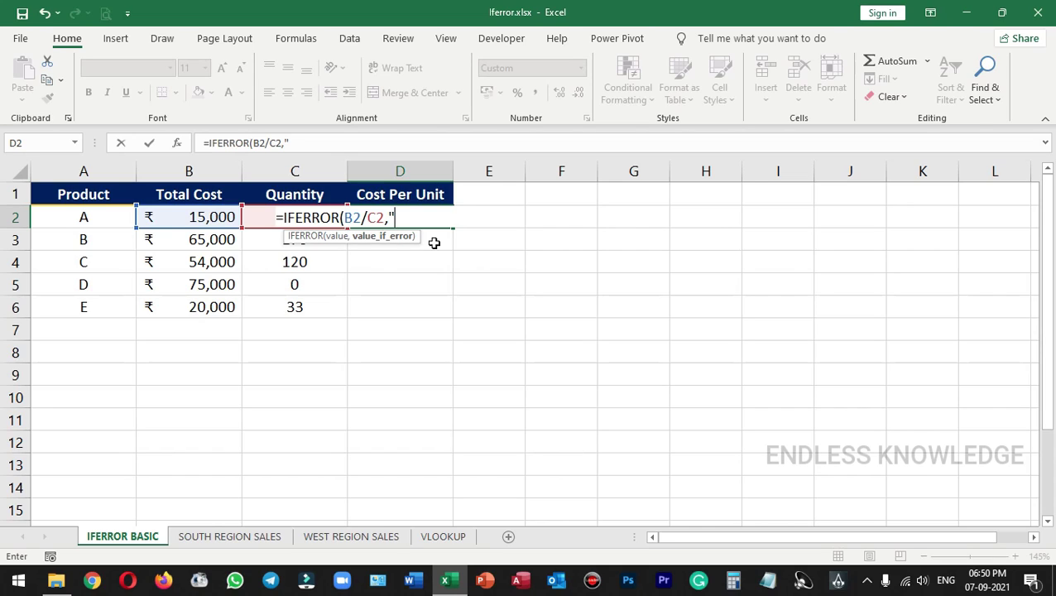
pyautogui.write('No Sto')
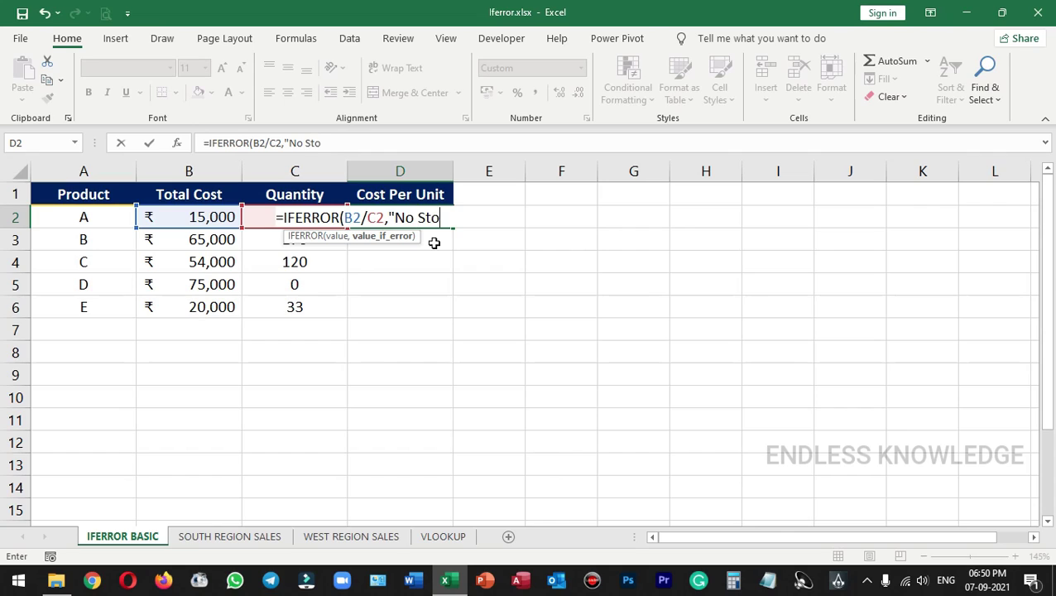
pyautogui.write('ck")')
pyautogui.press('Return')
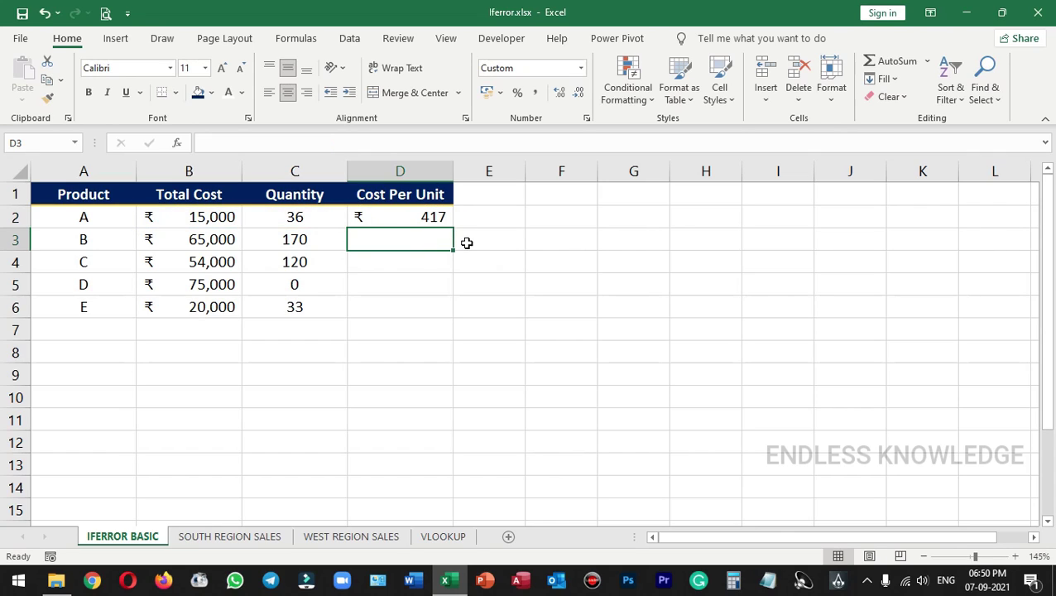
# Fill the IFERROR formula from D2 down to D6
pyautogui.click(436, 217)
pyautogui.doubleClick(453, 228)
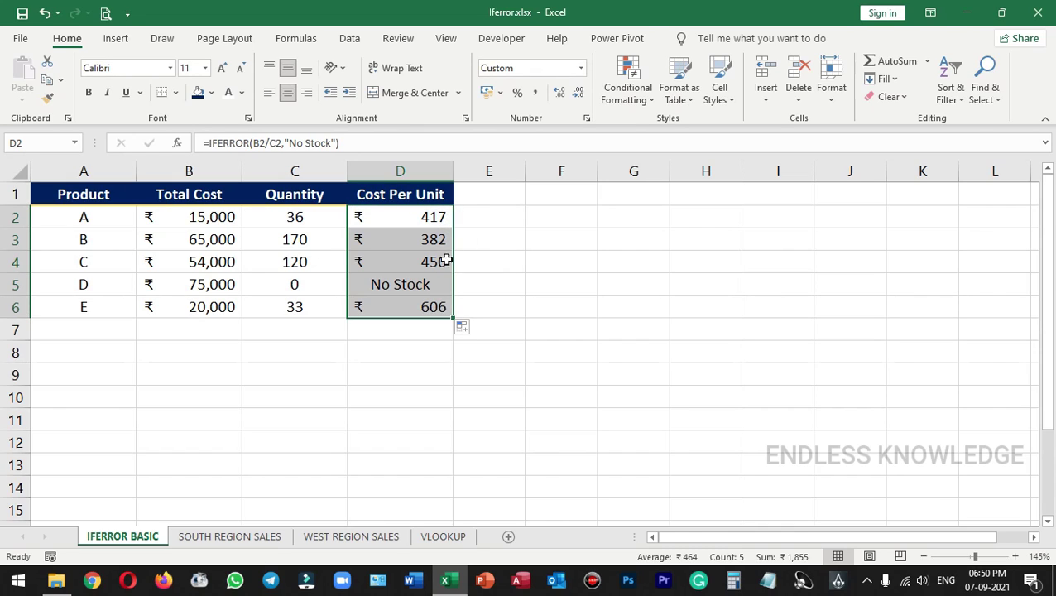
# Replace "No Stock" with 0 as the error value in D5's IFERROR formula
pyautogui.click(439, 288)
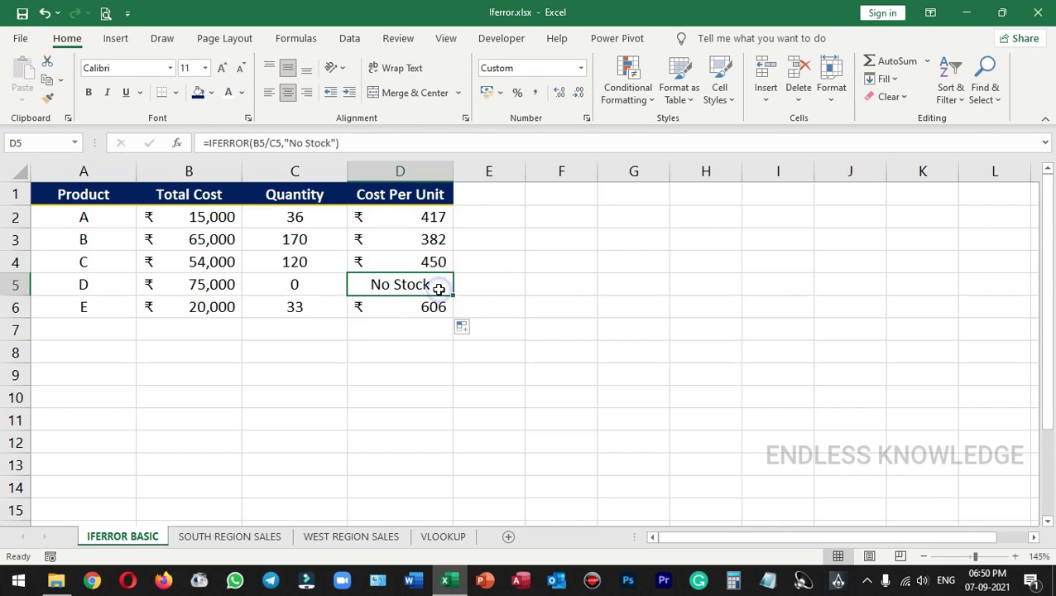
pyautogui.click(337, 143)
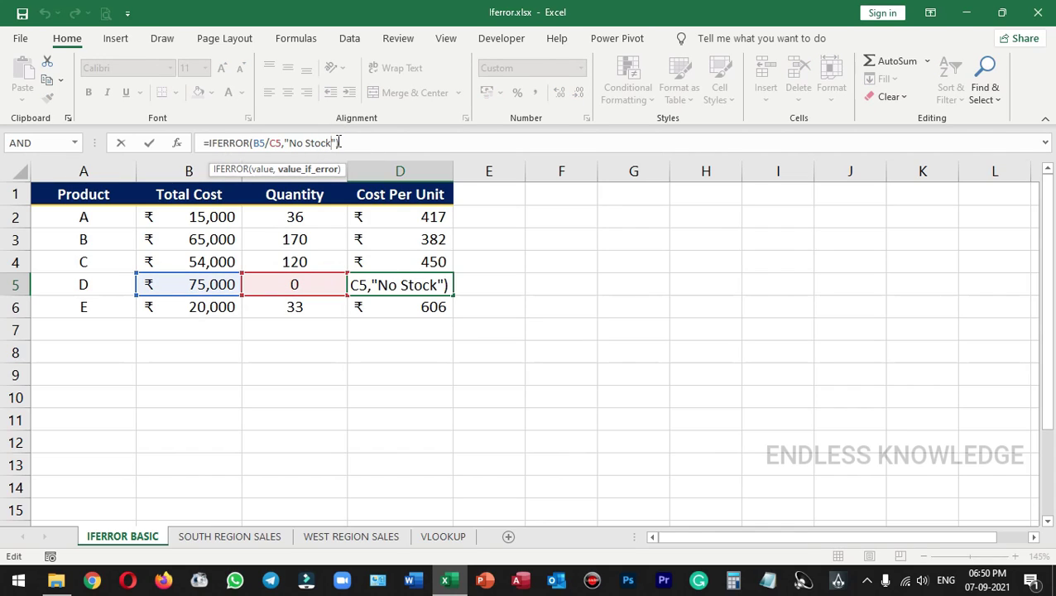
pyautogui.moveTo(335, 144); pyautogui.dragTo(286, 143)
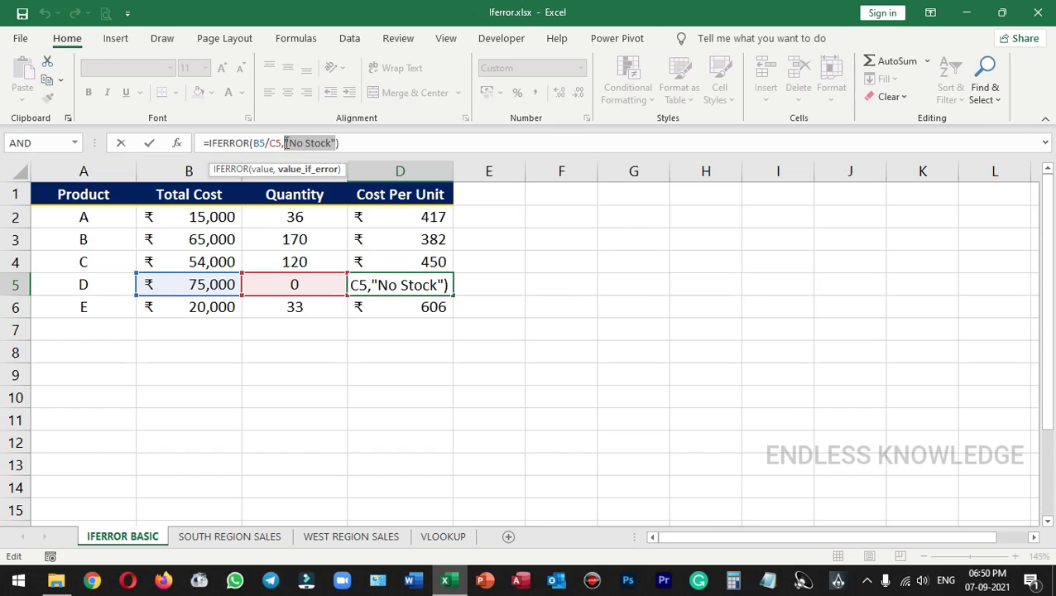
pyautogui.write('0')
pyautogui.press('Return')
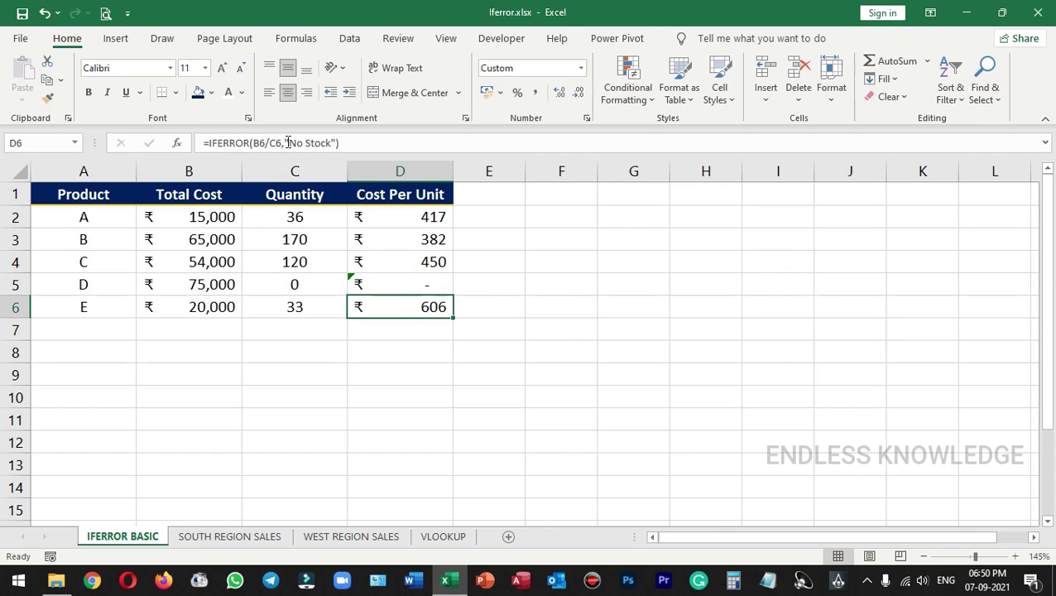
# Change the error value in D5's formula to a blank space, giving =IFERROR(B5/C5," ")
pyautogui.click(400, 289)
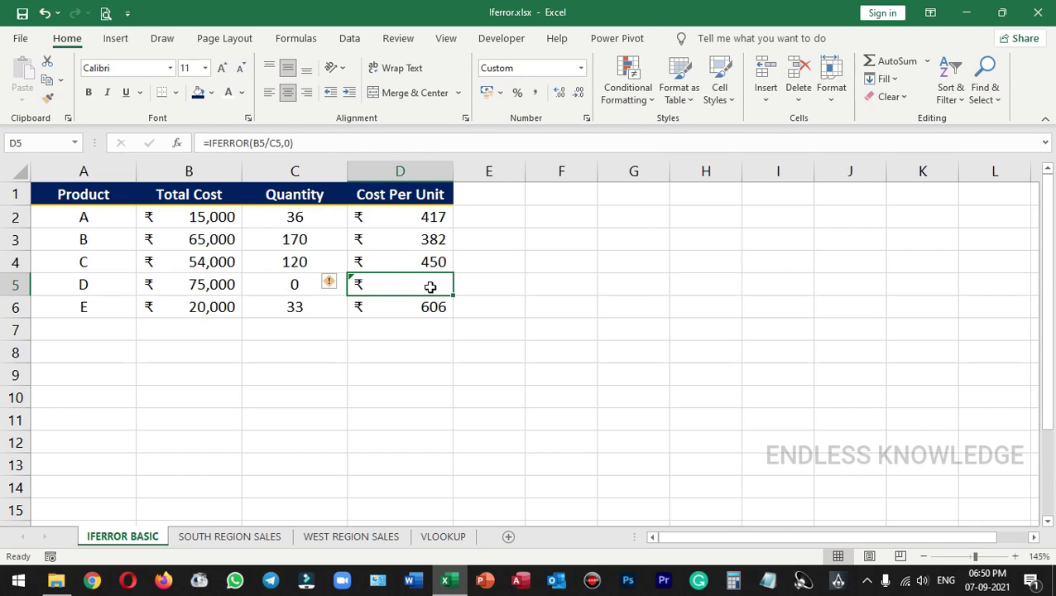
pyautogui.click(286, 143)
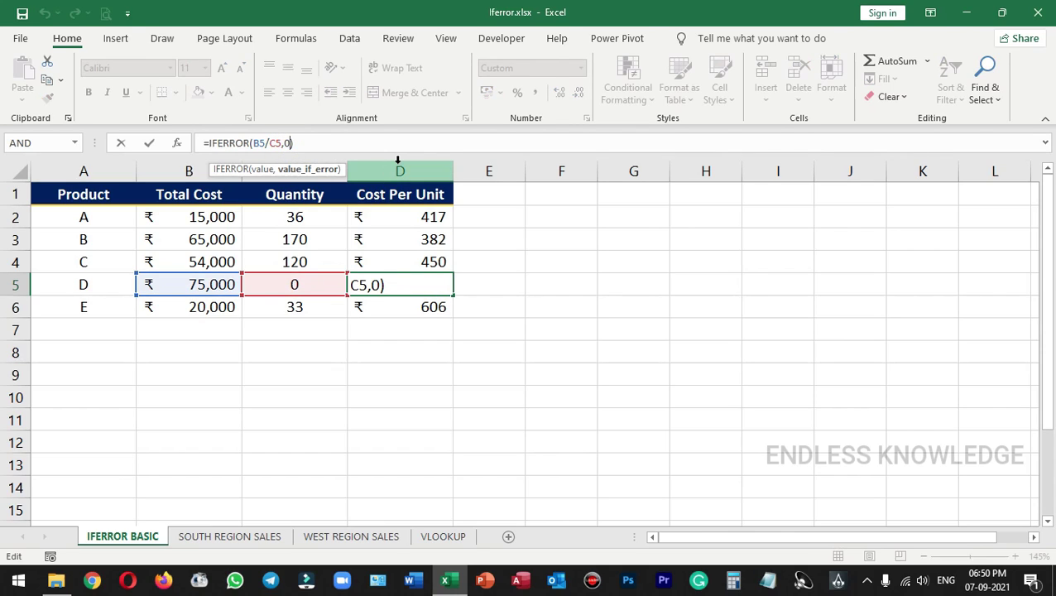
pyautogui.press('BackSpace')
pyautogui.write('"No Stock"')
pyautogui.press('Return')
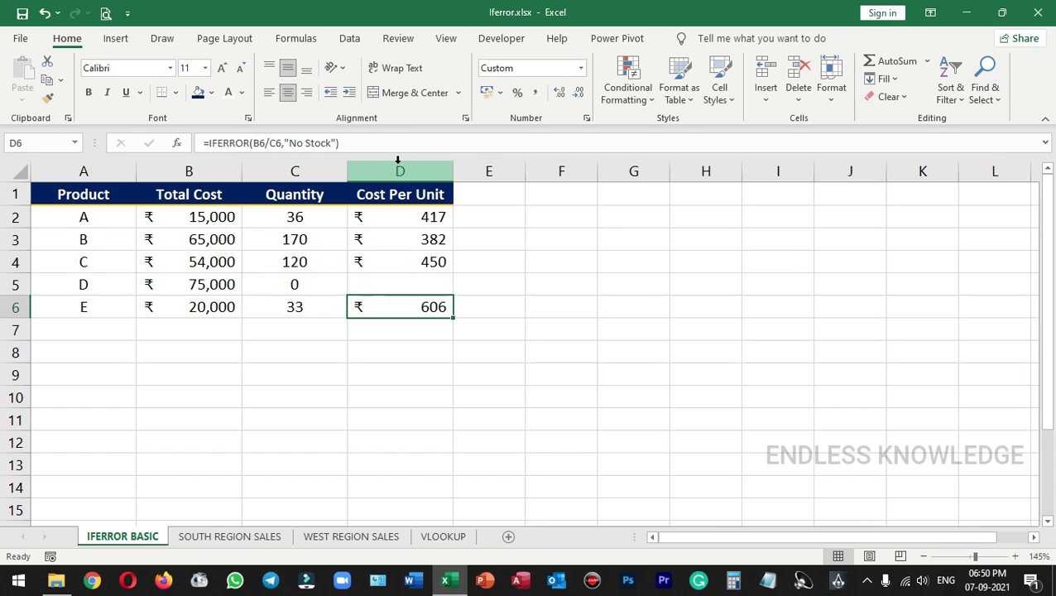
pyautogui.click(427, 281)
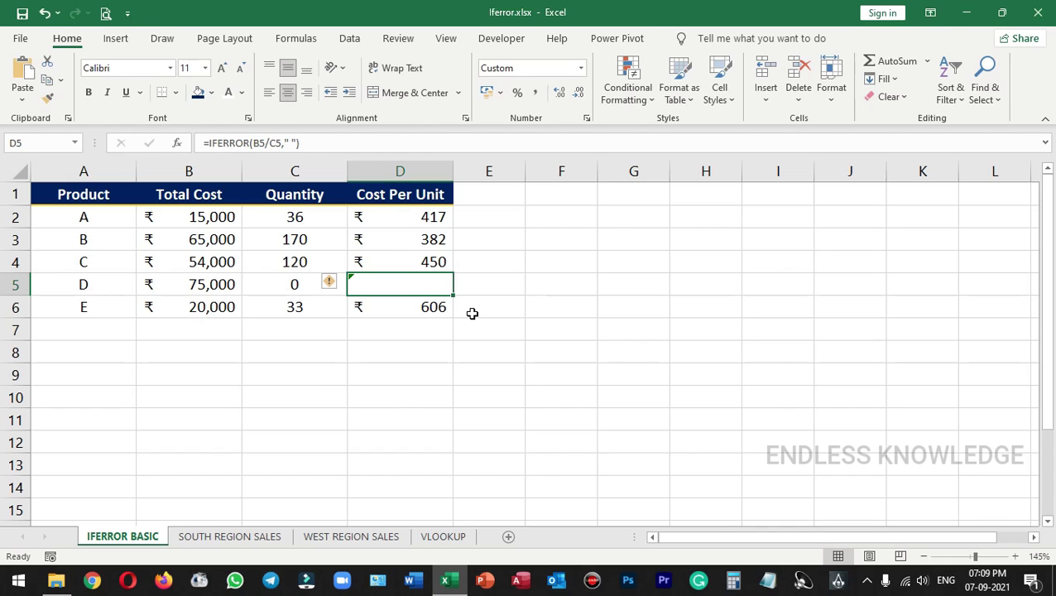
# Open the SOUTH REGION SALES sheet
pyautogui.click(267, 548)
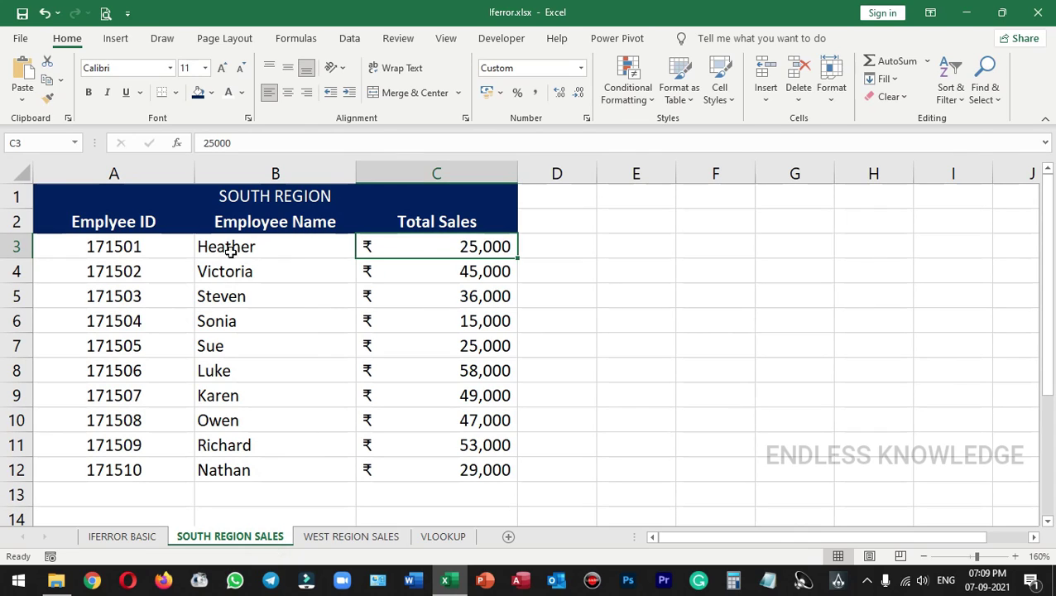
# Review the employee IDs, names and total sales in the SOUTH REGION SALES and WEST REGION SALES tables
pyautogui.moveTo(184, 240); pyautogui.dragTo(331, 343)
pyautogui.moveTo(462, 252); pyautogui.dragTo(455, 364)
pyautogui.click(355, 536)
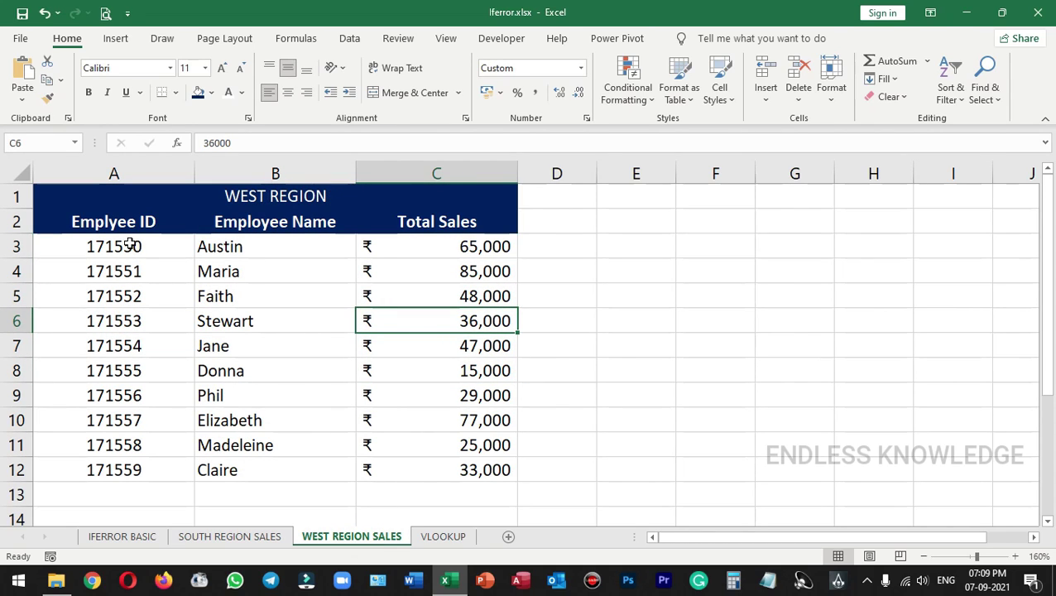
pyautogui.moveTo(130, 245); pyautogui.dragTo(339, 395)
pyautogui.moveTo(468, 246); pyautogui.dragTo(472, 416)
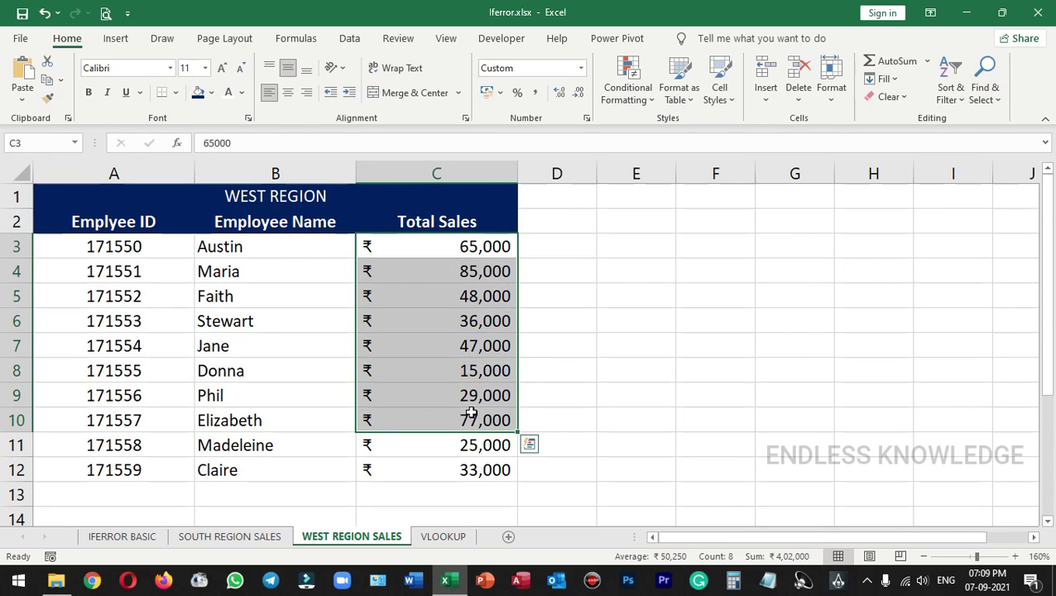
pyautogui.click(447, 315)
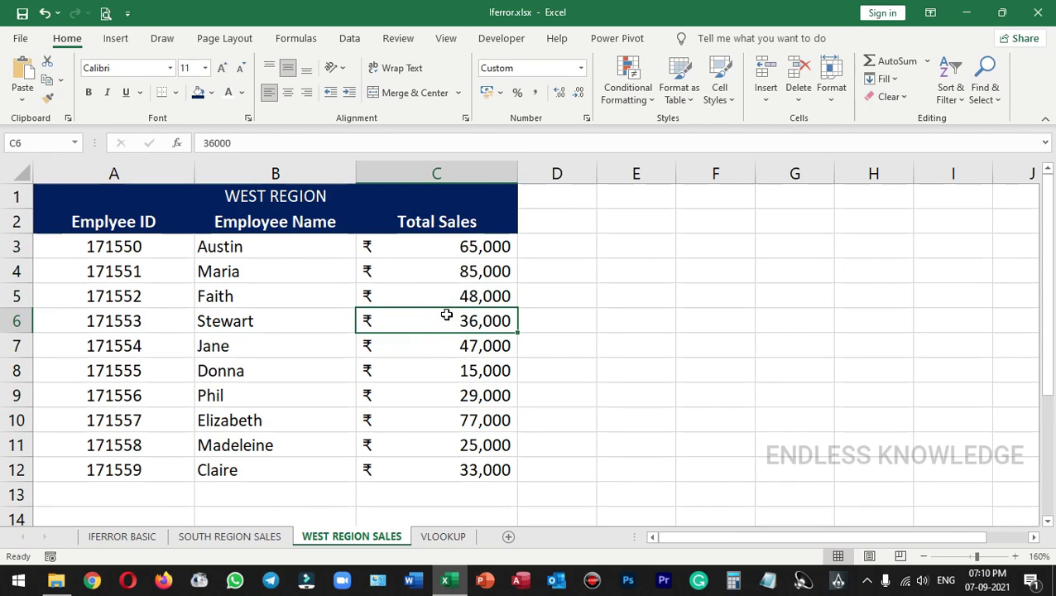
# Compare the employee ID in C2 of the VLOOKUP sheet with the IDs listed on both region sheets
pyautogui.click(441, 535)
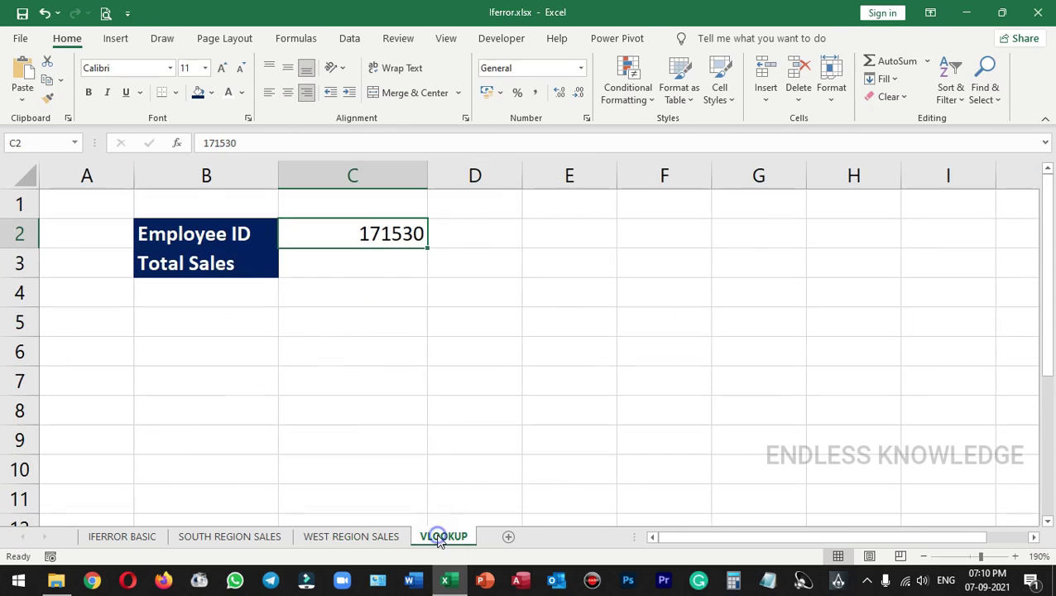
pyautogui.click(352, 266)
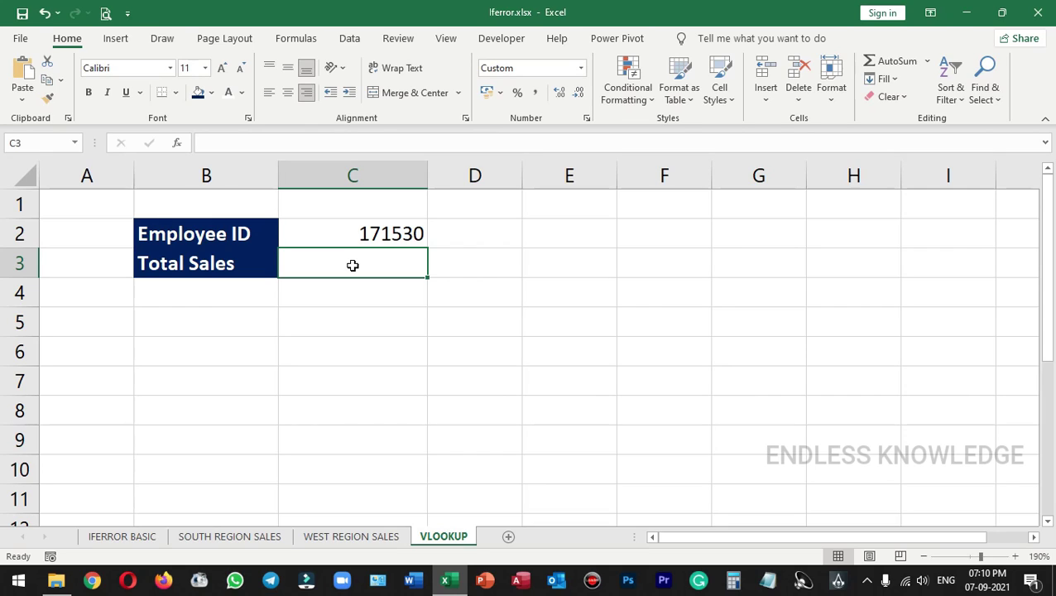
pyautogui.click(354, 233)
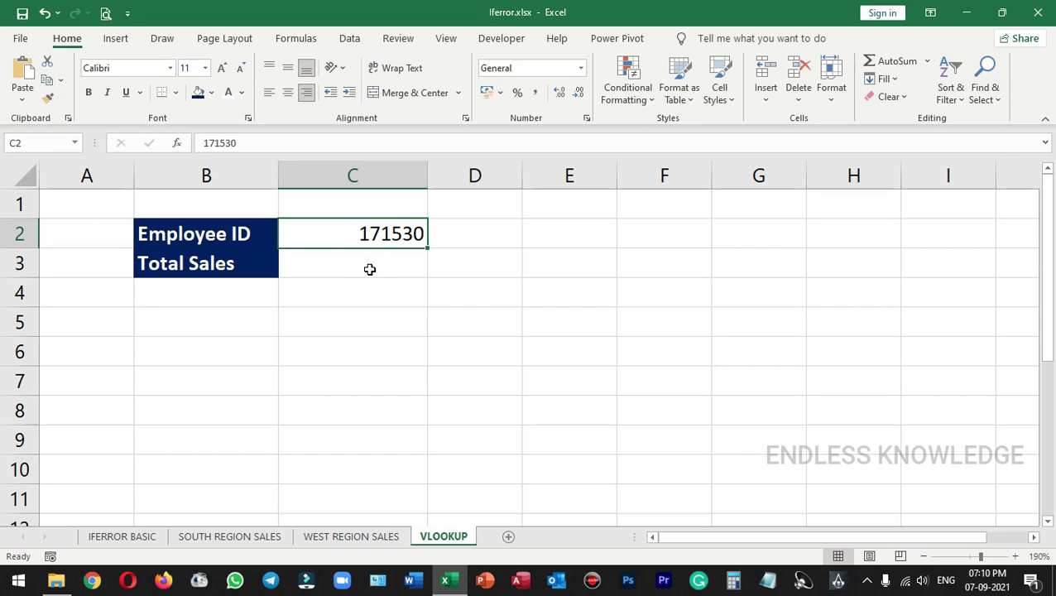
pyautogui.click(250, 539)
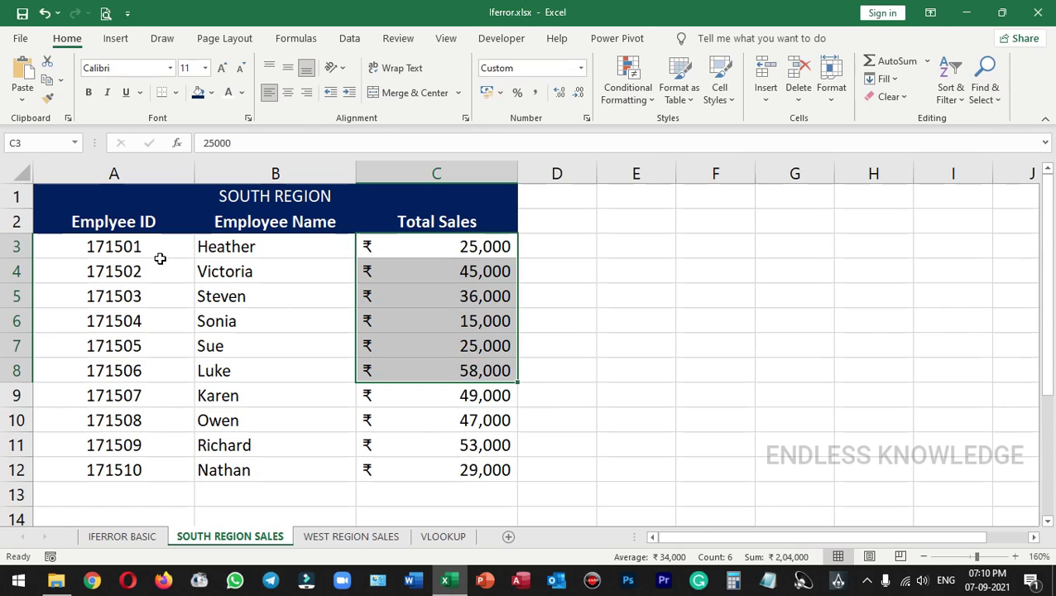
pyautogui.moveTo(158, 247); pyautogui.dragTo(170, 464)
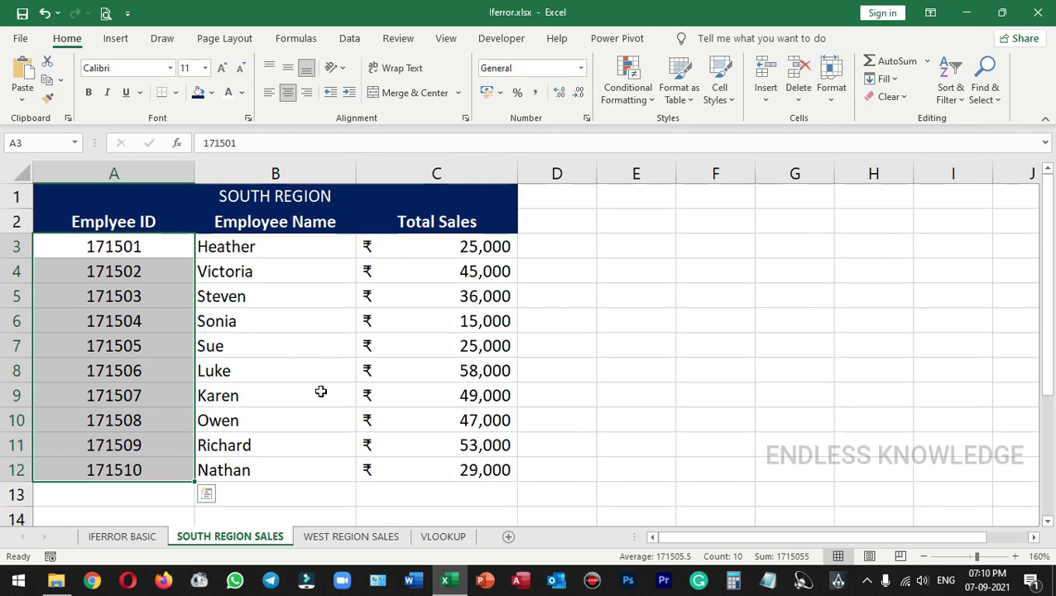
pyautogui.click(339, 539)
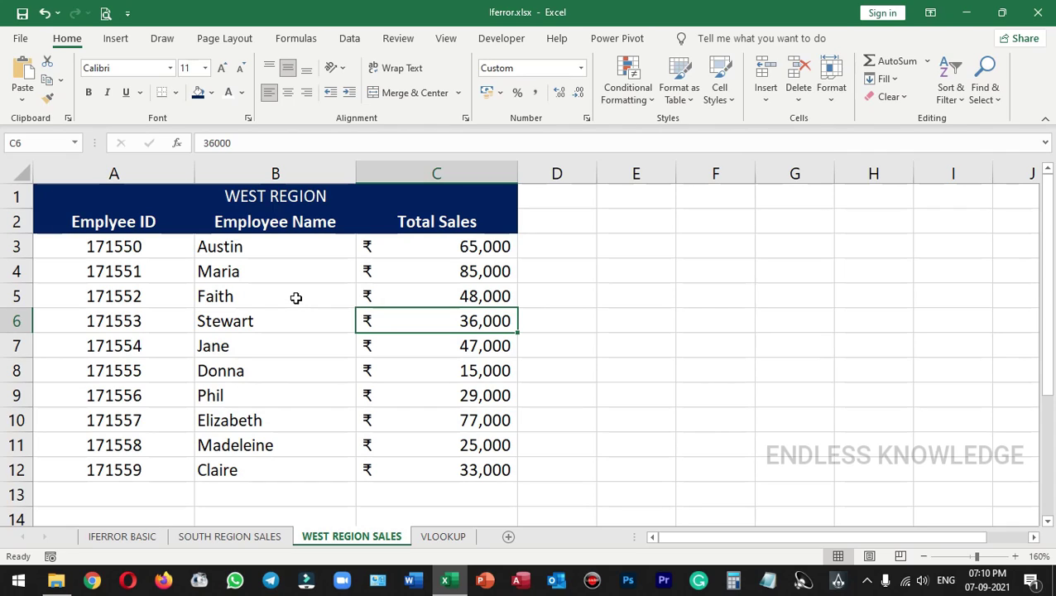
# Start a VLOOKUP formula in C3 of the VLOOKUP sheet with C2 as the lookup value
pyautogui.click(443, 536)
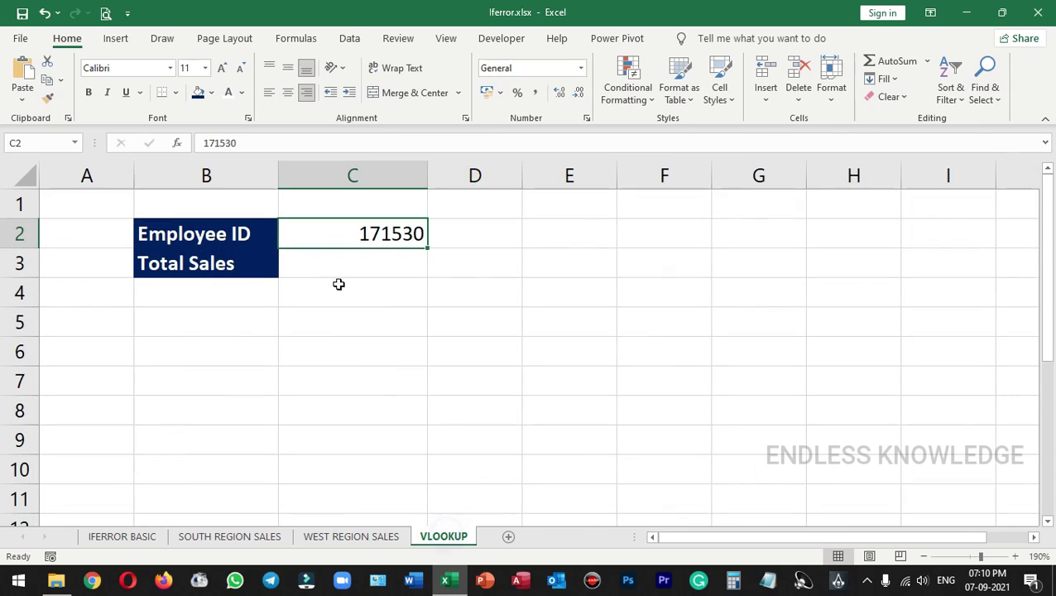
pyautogui.click(337, 263)
pyautogui.write('=vlo')
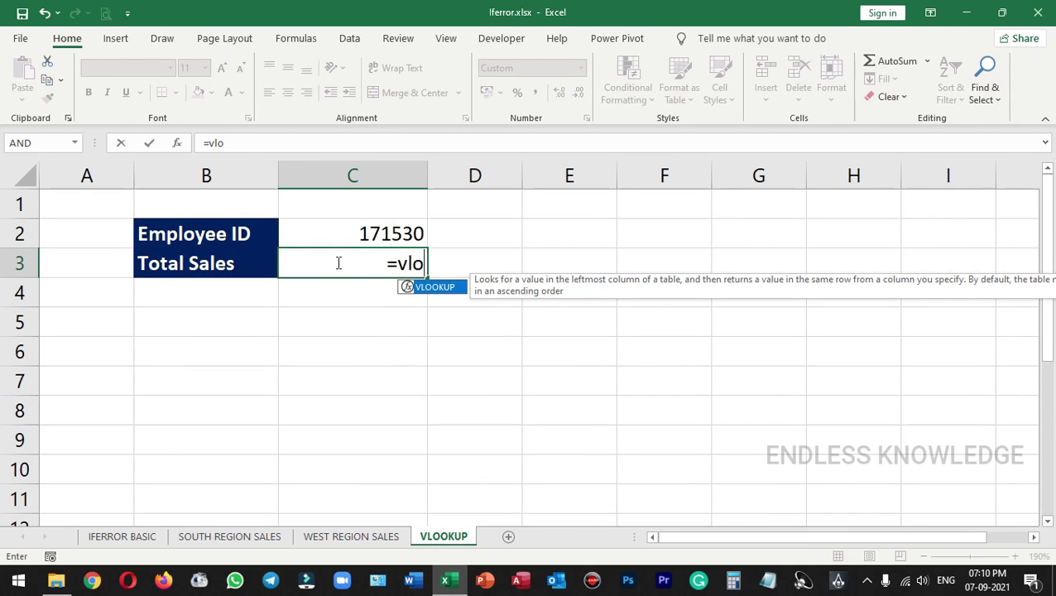
pyautogui.press('Tab')
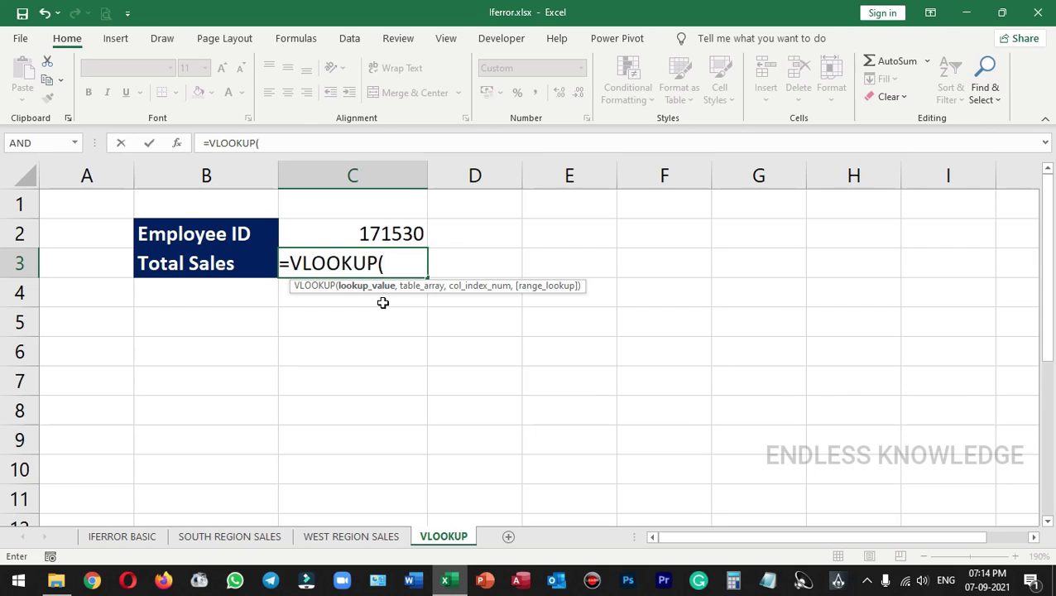
pyautogui.click(368, 234)
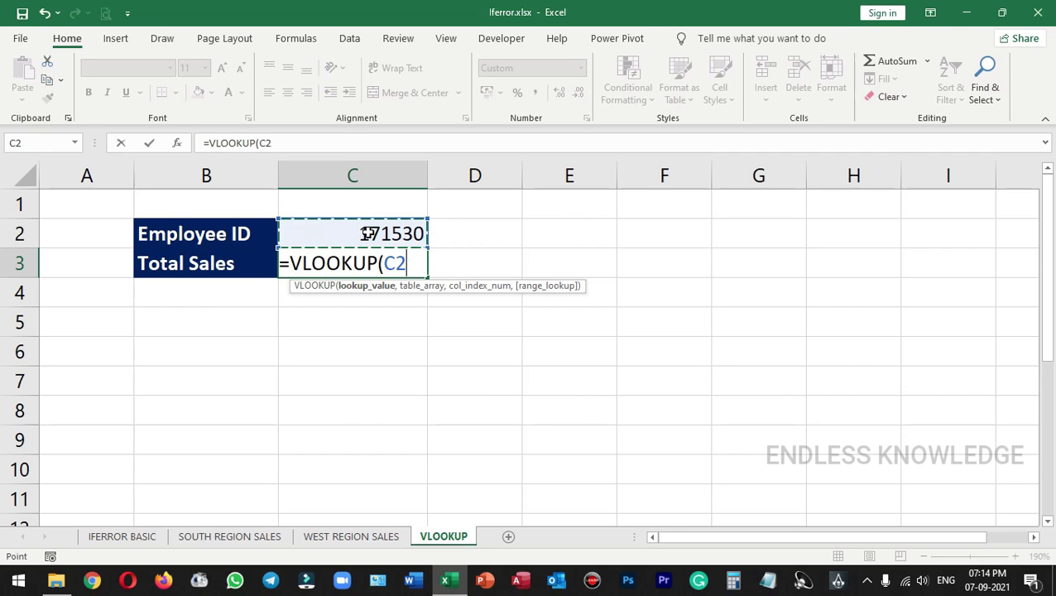
pyautogui.write(',')
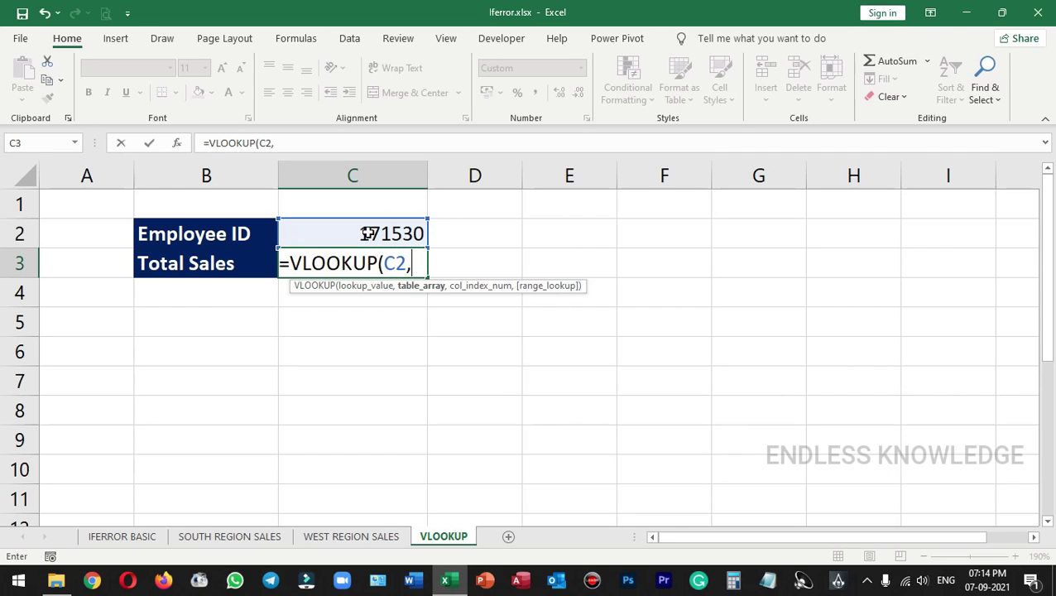
# Complete the VLOOKUP with table array 'SOUTH REGION SALES'!A3:C12, column index 3 and FALSE for an exact match
pyautogui.click(241, 537)
pyautogui.moveTo(114, 242); pyautogui.dragTo(426, 464)
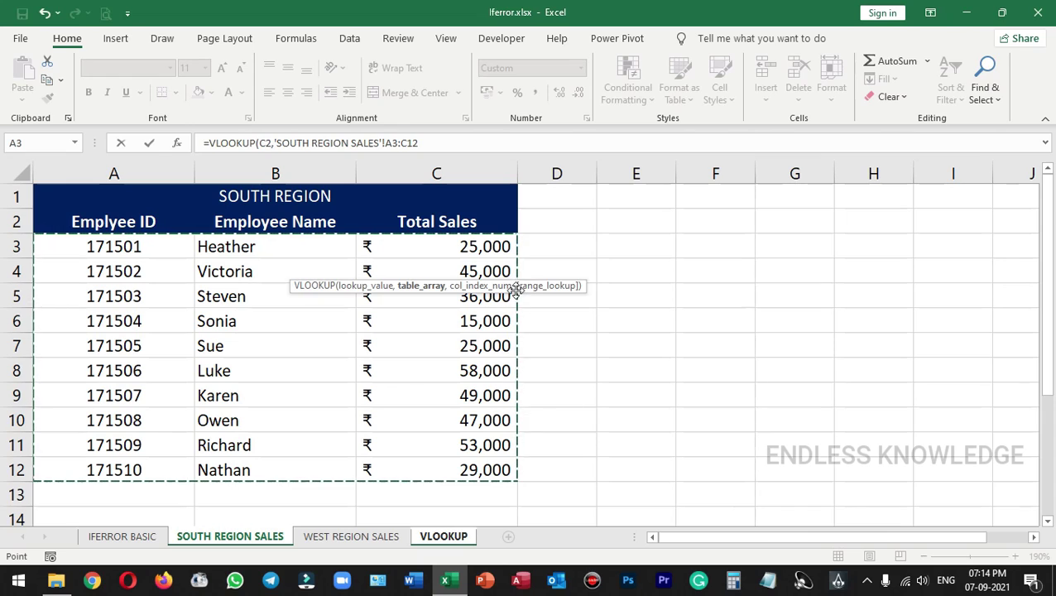
pyautogui.write(',3')
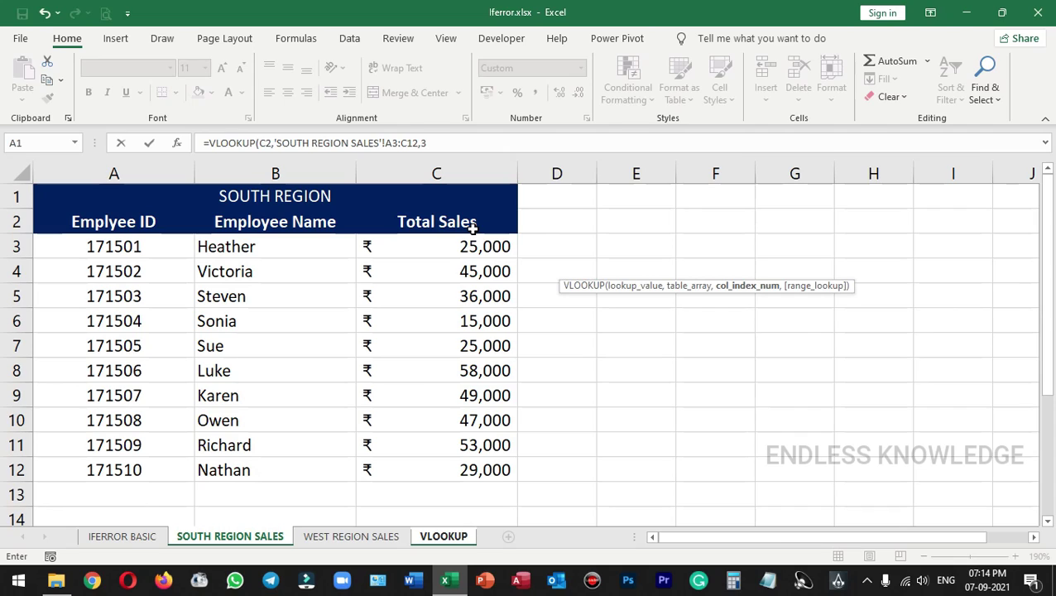
pyautogui.write(',')
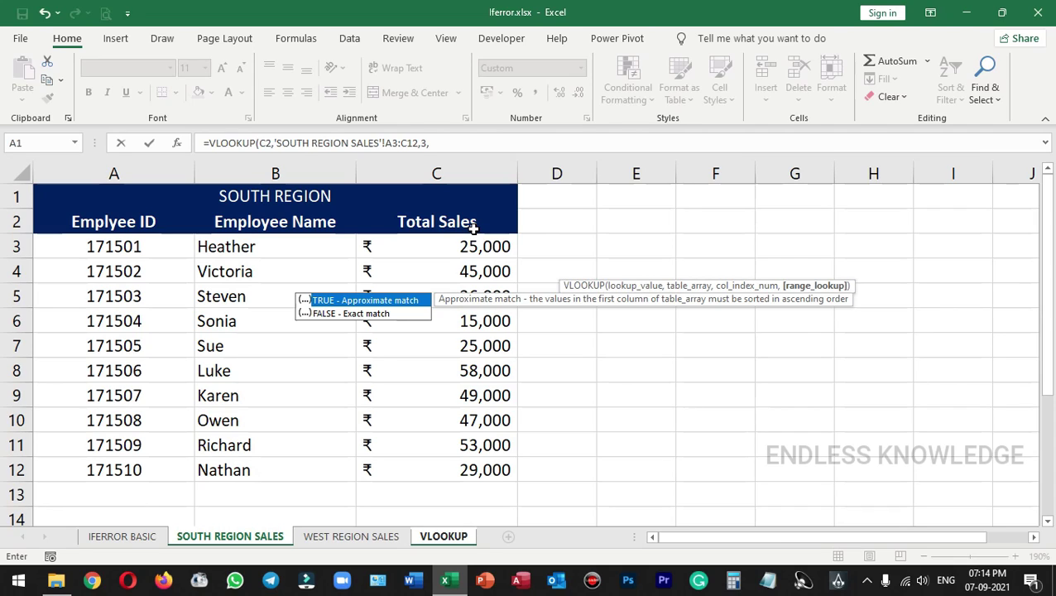
pyautogui.doubleClick(384, 313)
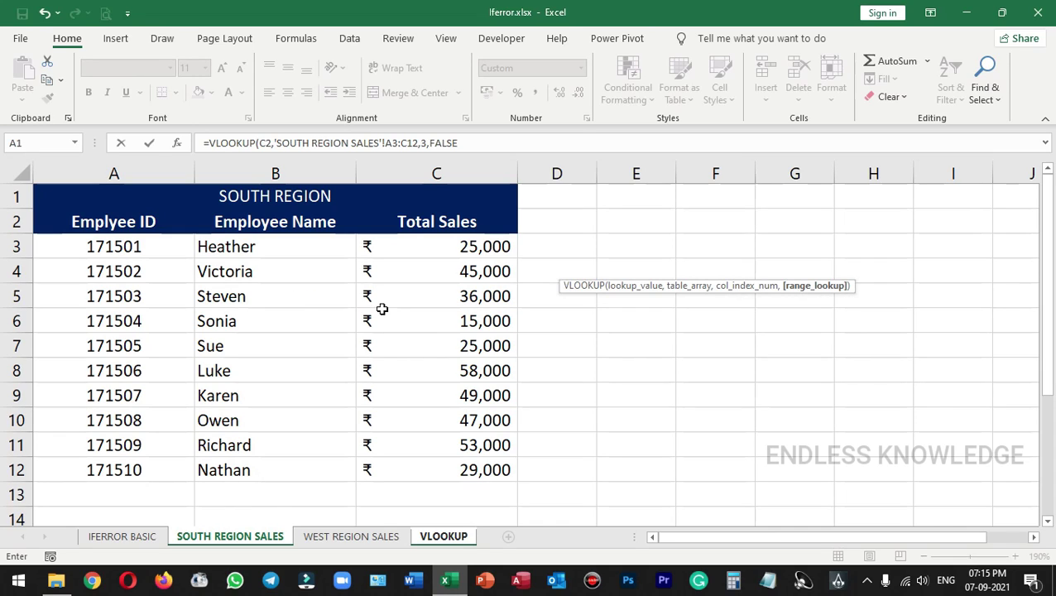
pyautogui.write(')')
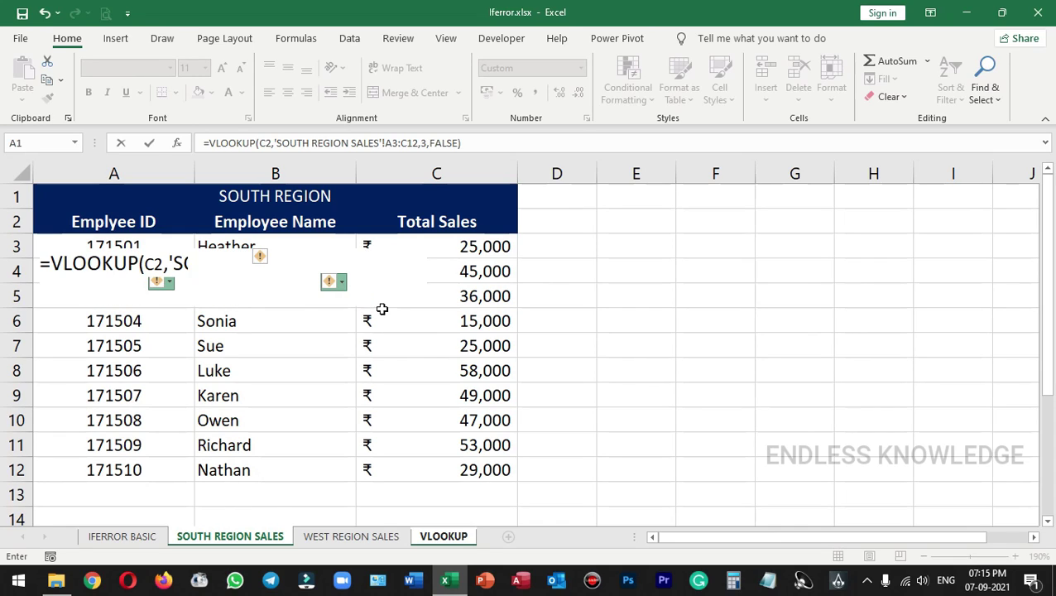
pyautogui.press('Return')
# Test the lookup with the last South Region employee's ID in C2 and check it against the SOUTH REGION SALES sheet
pyautogui.click(385, 235)
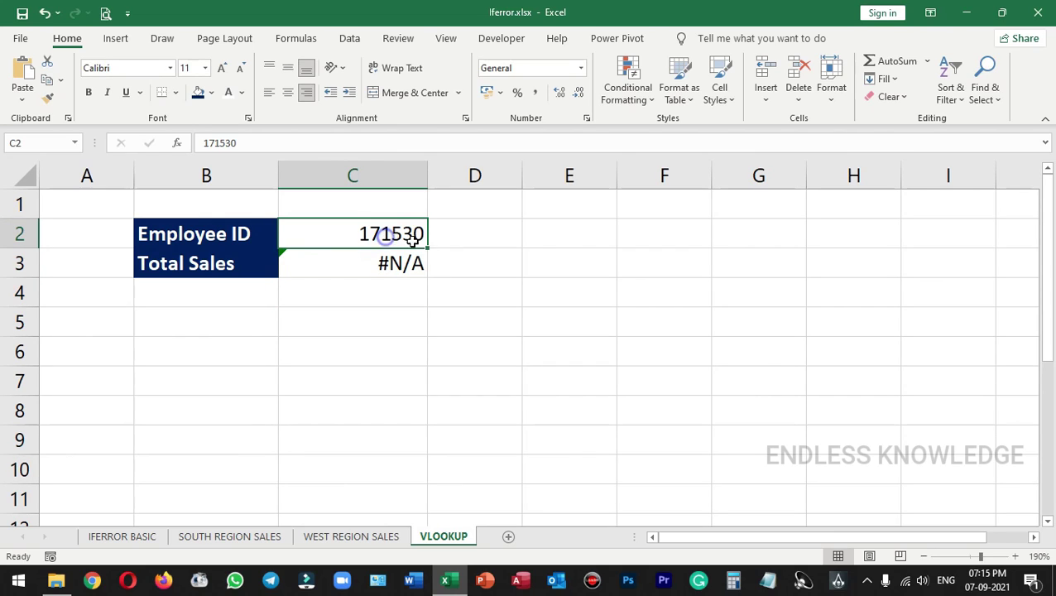
pyautogui.write('17151')
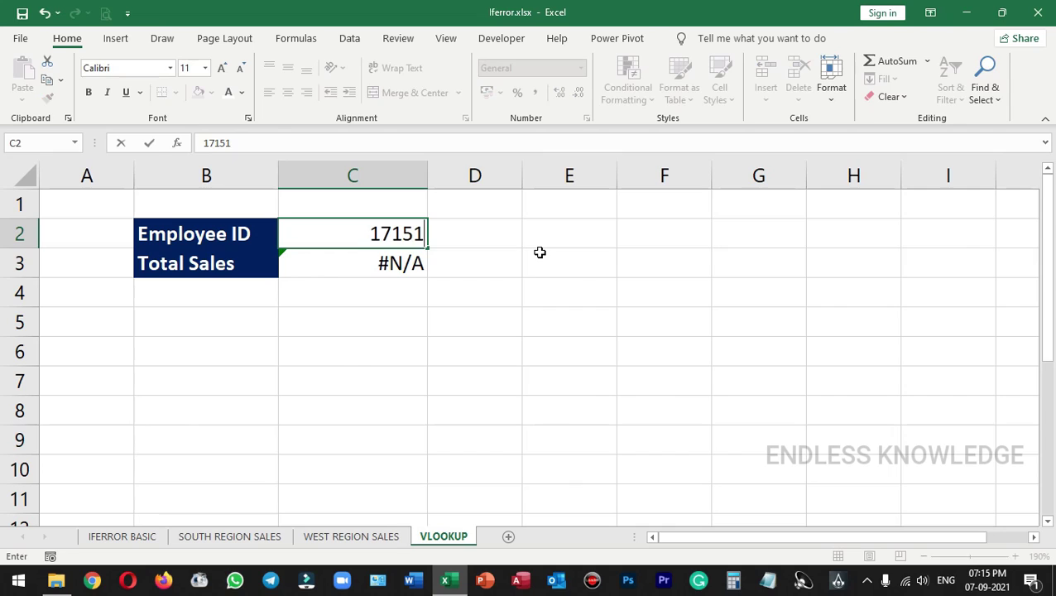
pyautogui.write('0')
pyautogui.press('Return')
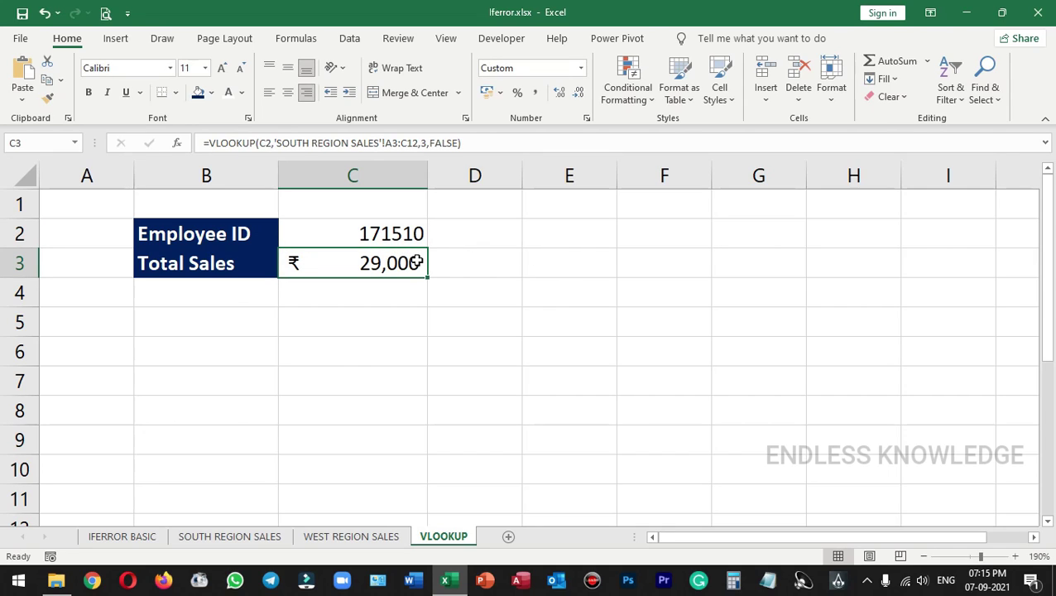
pyautogui.click(396, 233)
pyautogui.click(243, 543)
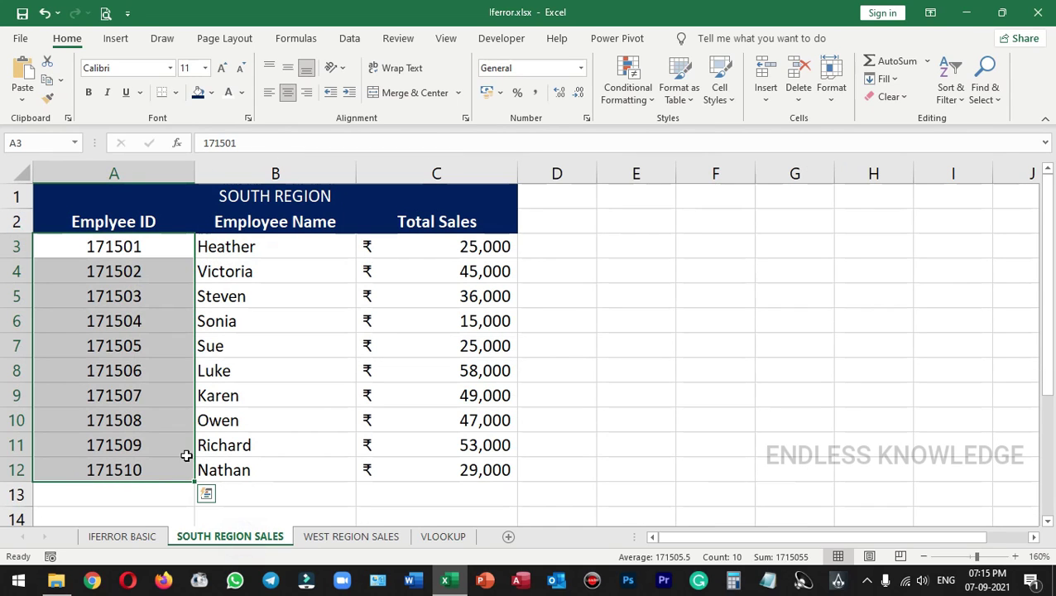
pyautogui.click(142, 472)
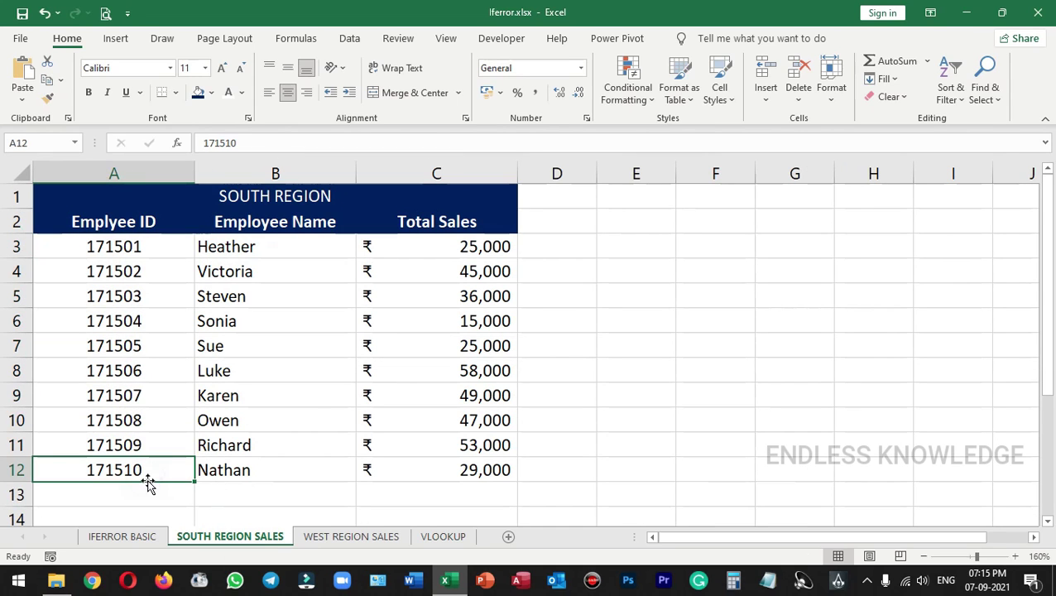
pyautogui.click(439, 538)
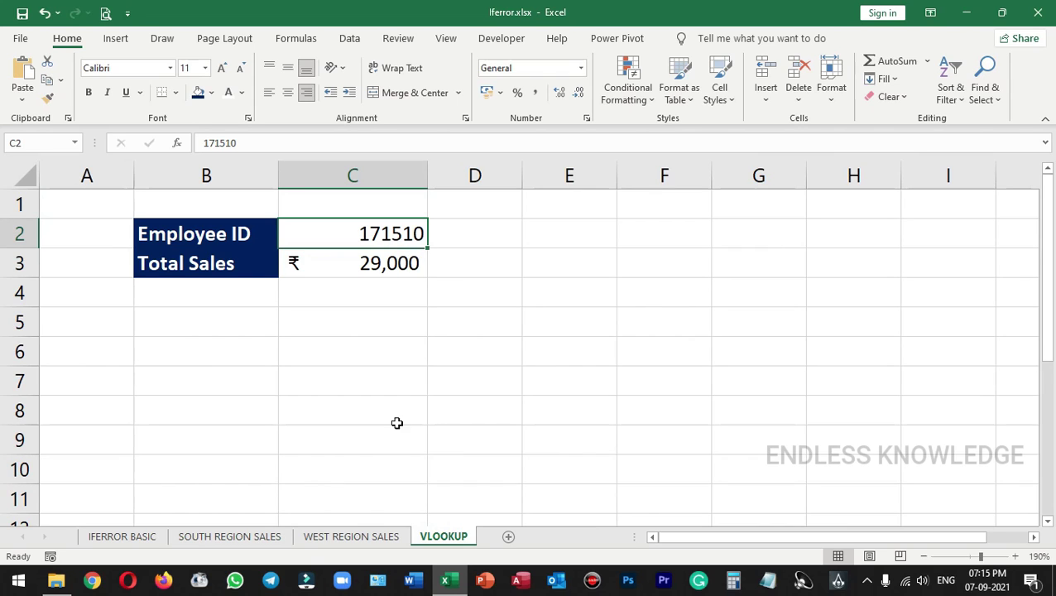
# Enter the first West Region employee's ID in C2 and look for it on both region sheets
pyautogui.click(361, 541)
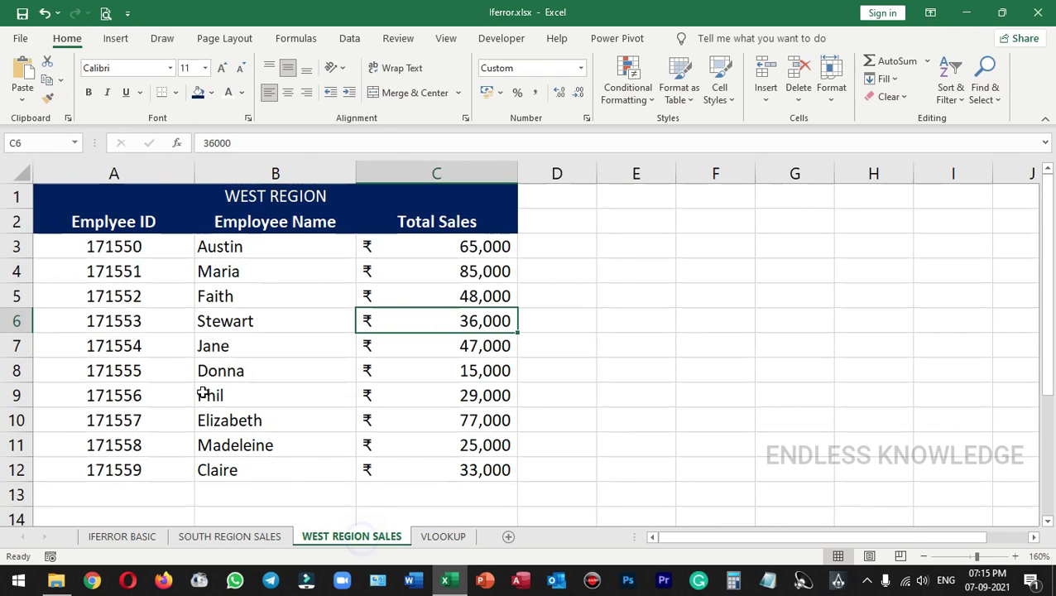
pyautogui.click(443, 537)
pyautogui.write('1715')
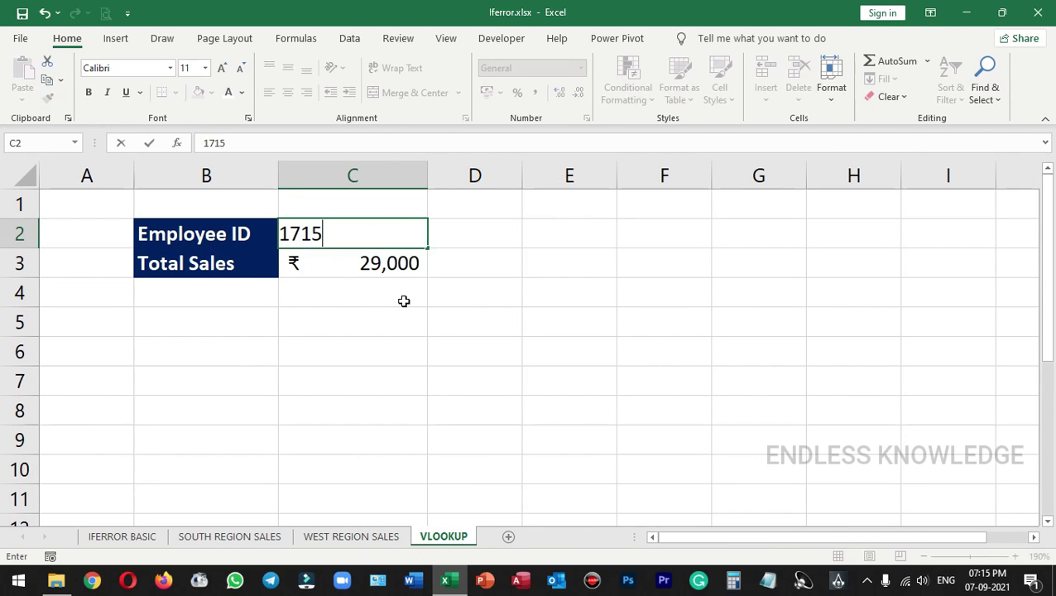
pyautogui.write('50')
pyautogui.press('Return')
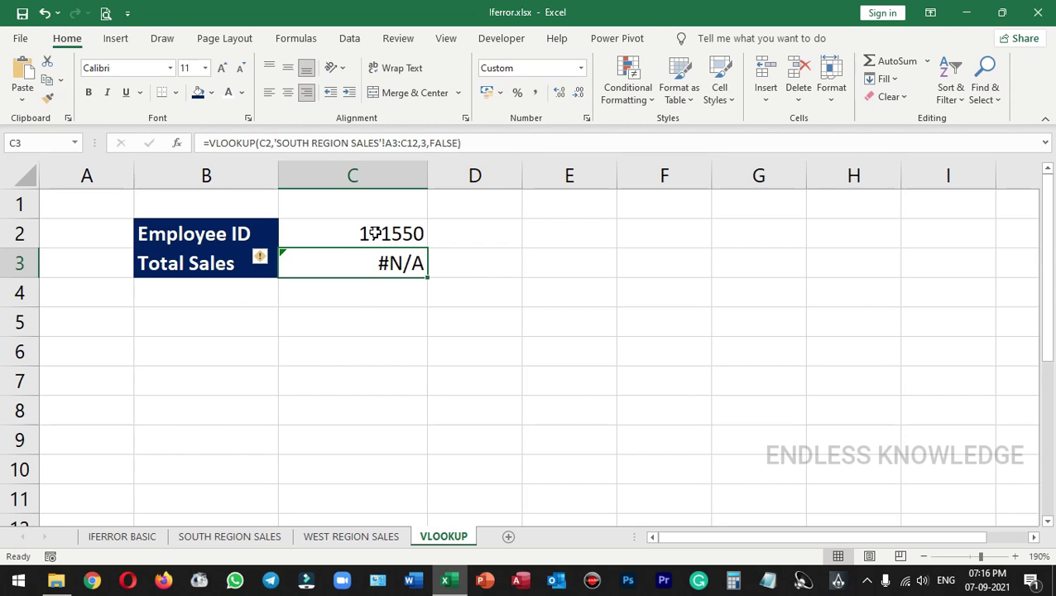
pyautogui.click(236, 535)
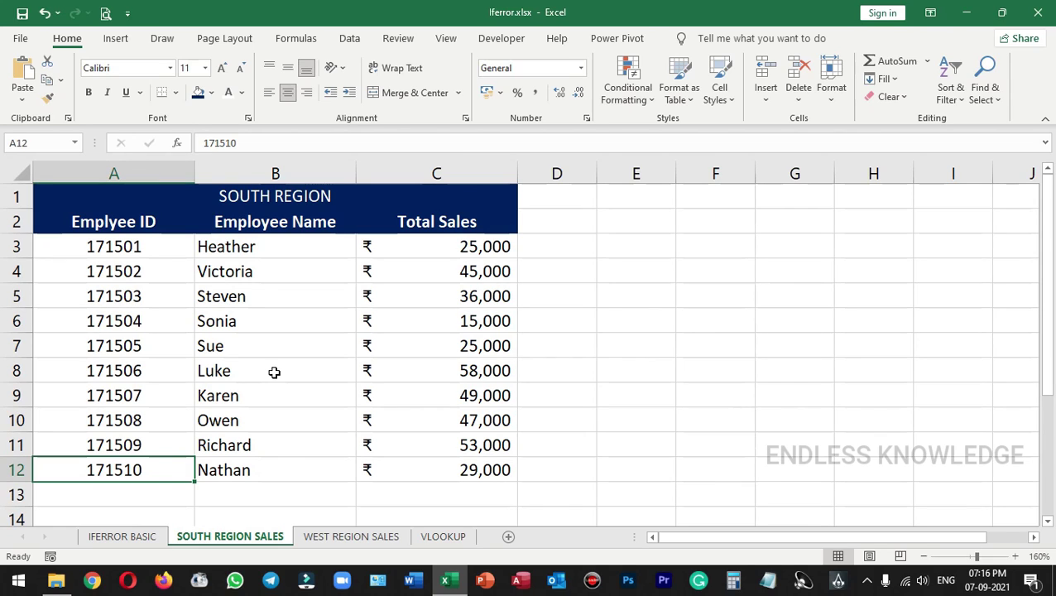
pyautogui.click(361, 538)
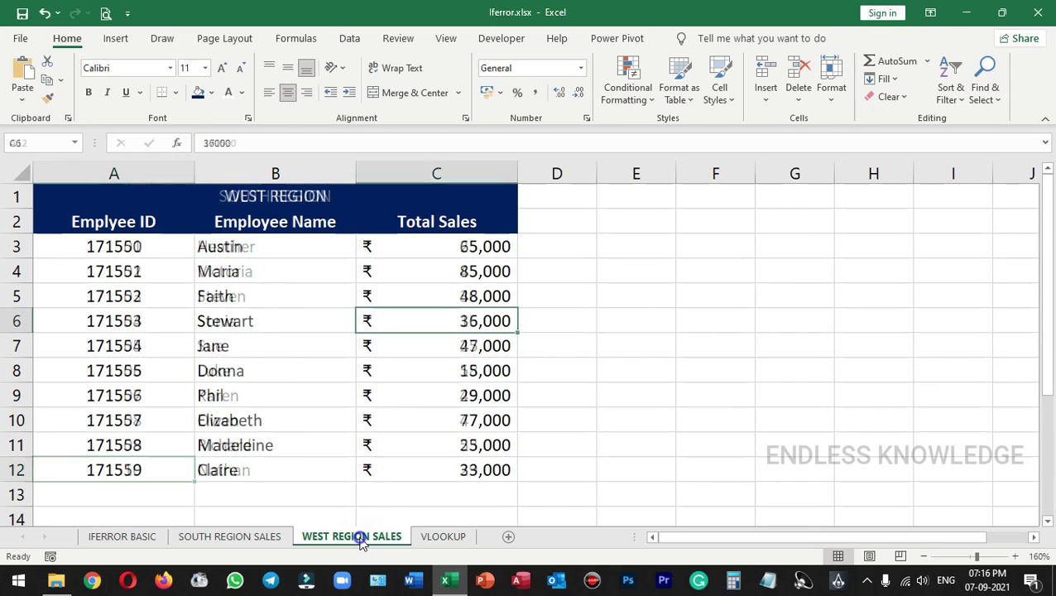
pyautogui.click(436, 538)
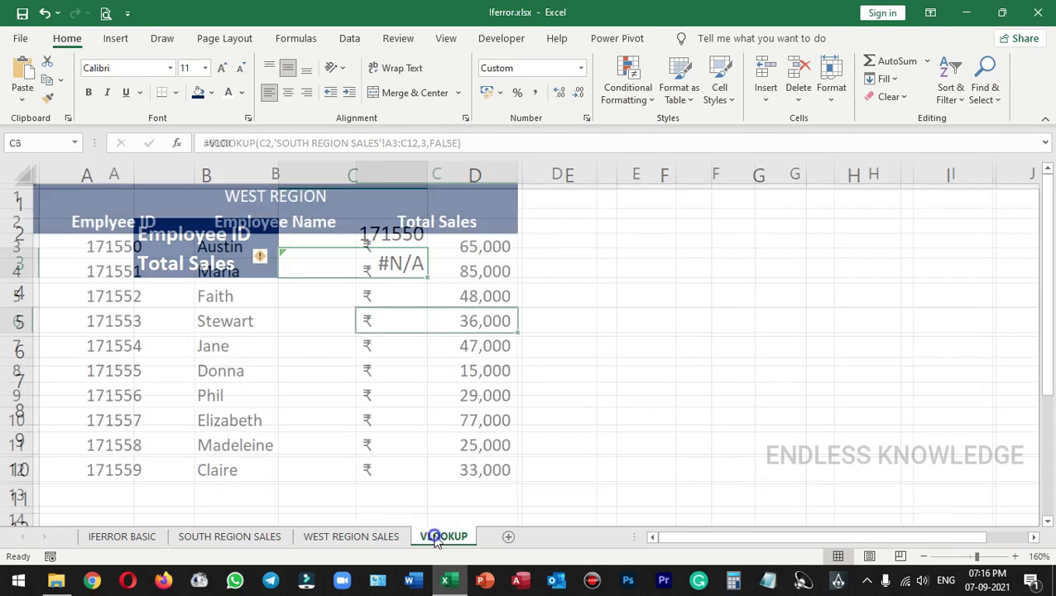
# Wrap the existing South Region VLOOKUP in C3 in an IFERROR function as its value argument
pyautogui.click(474, 142)
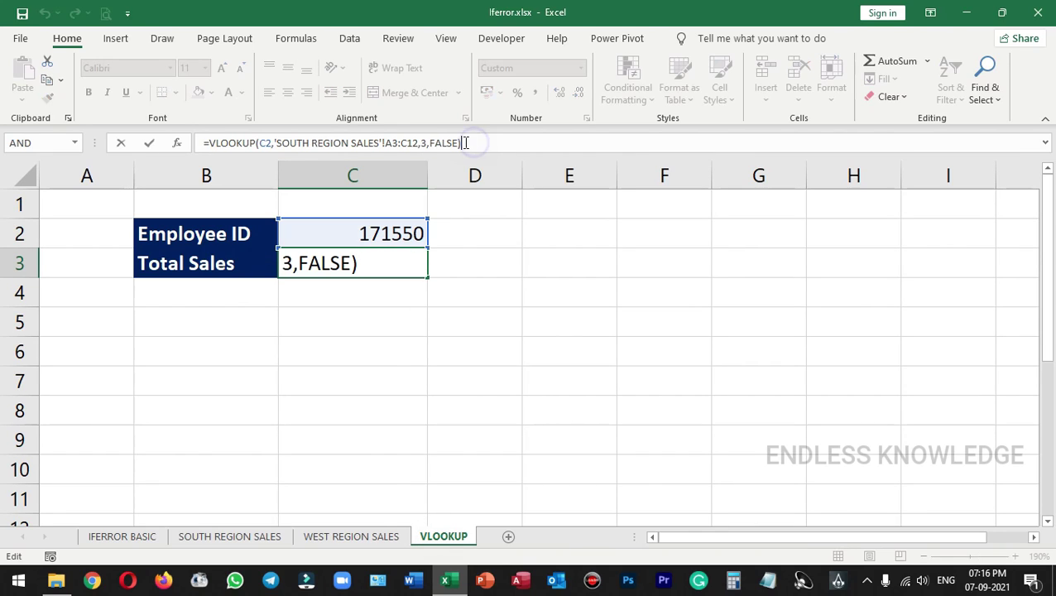
pyautogui.click(207, 142)
pyautogui.write('ifer')
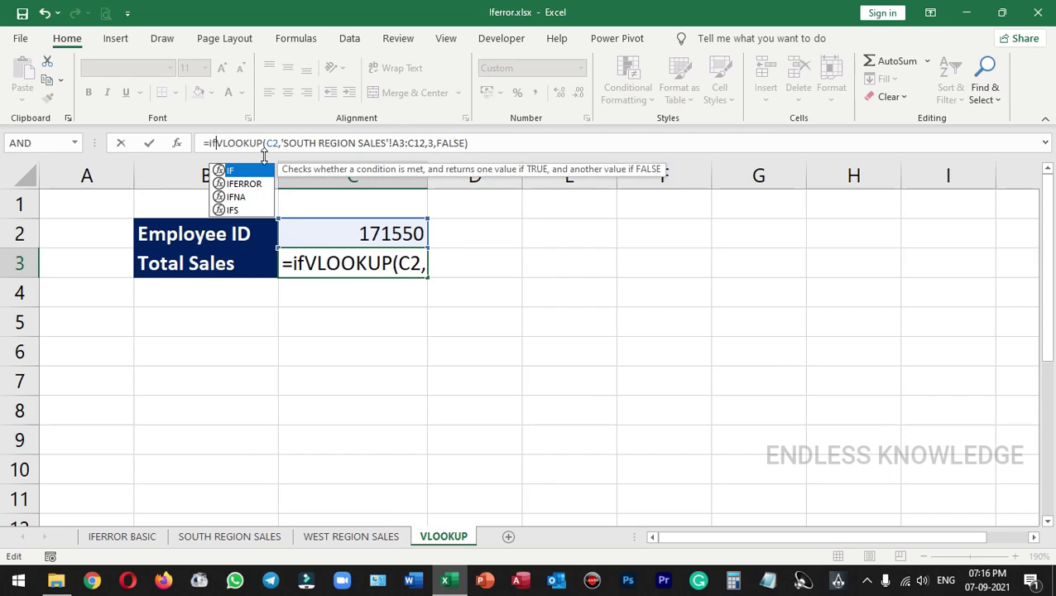
pyautogui.press('Tab')
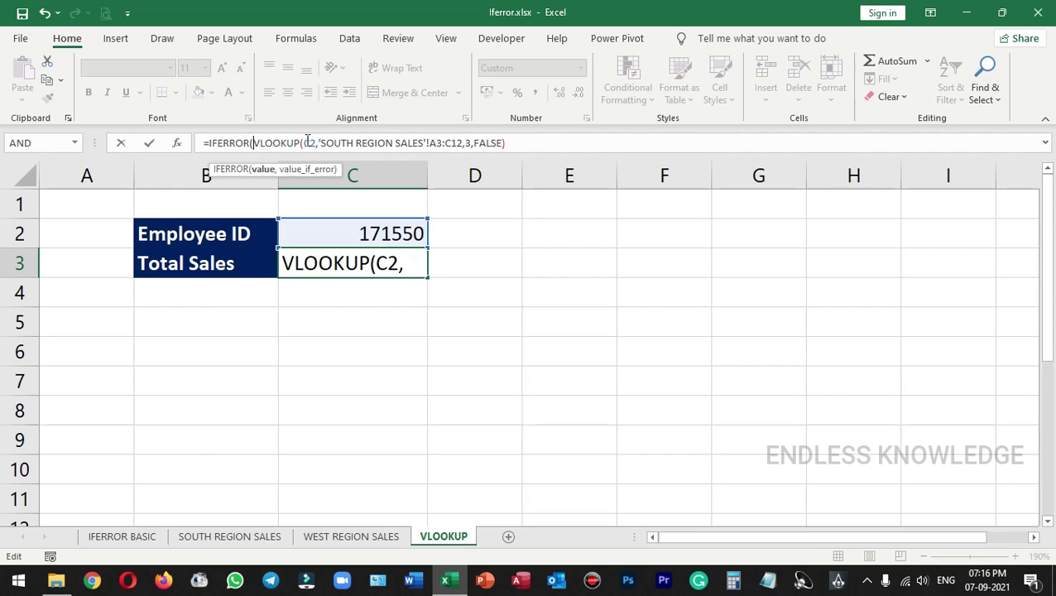
pyautogui.click(514, 142)
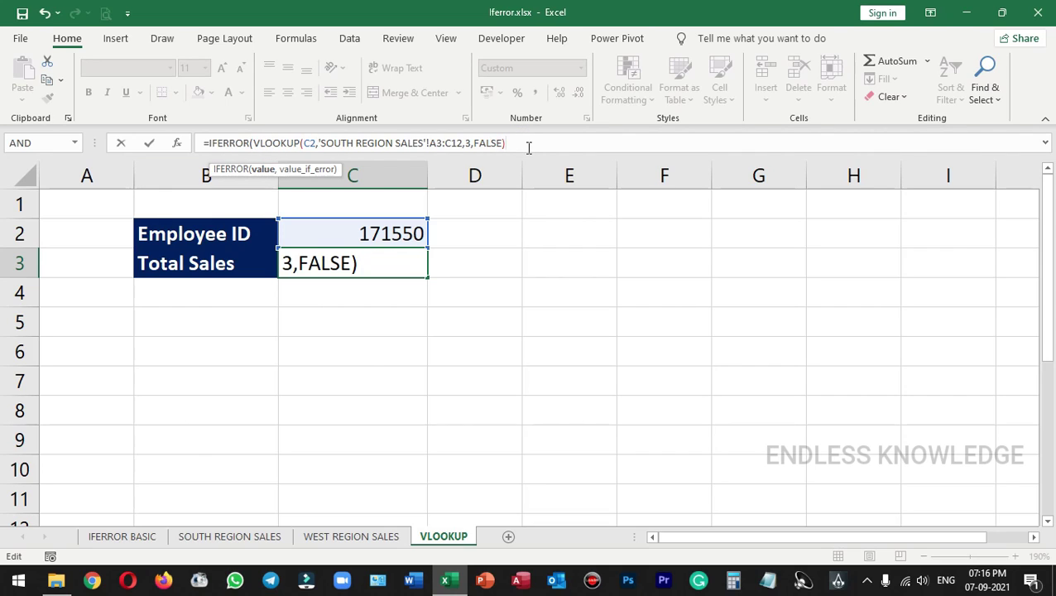
pyautogui.write(',')
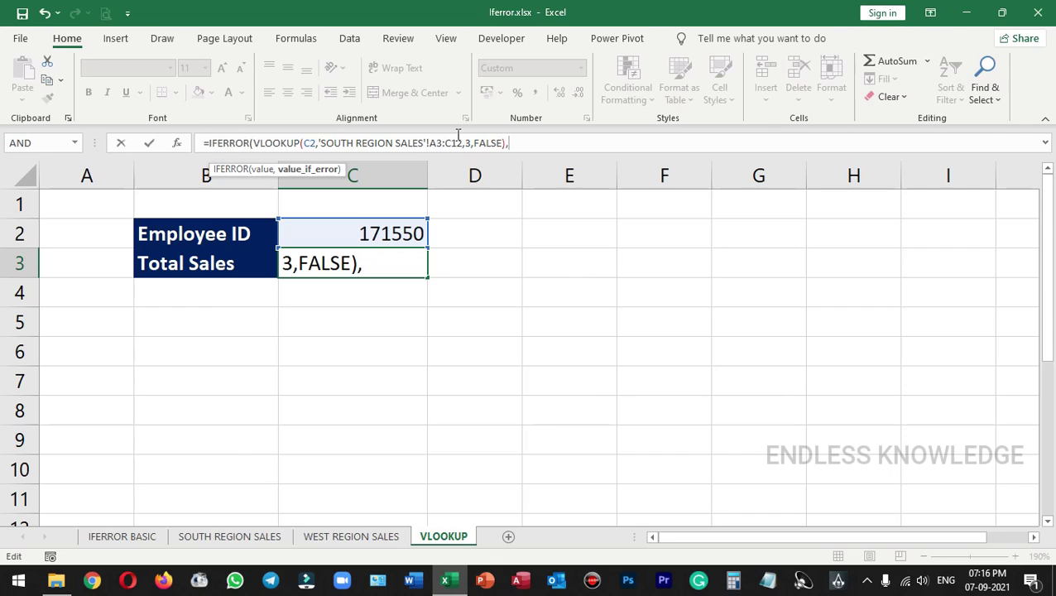
# Add a second VLOOKUP as the IFERROR fallback, with lookup value C2 and table array 'WEST REGION SALES'!A3:C12
pyautogui.write('vl')
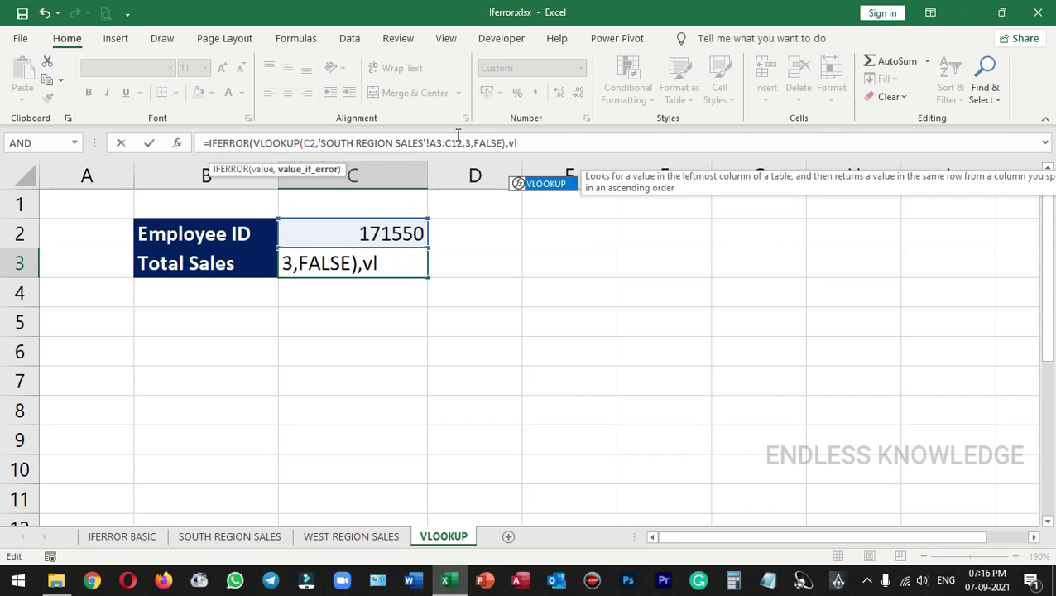
pyautogui.press('Tab')
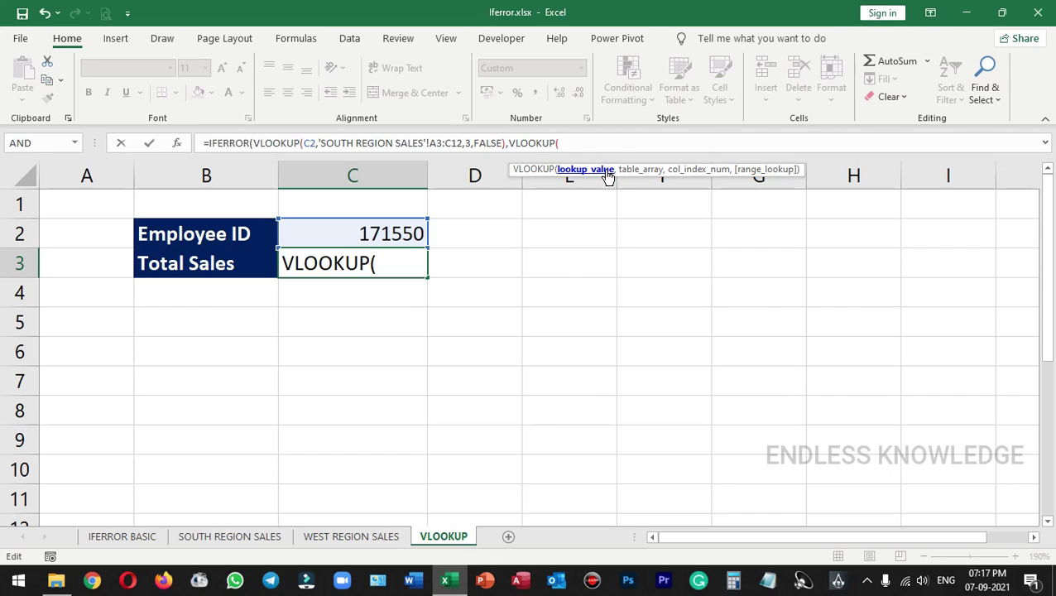
pyautogui.click(346, 231)
pyautogui.write(',')
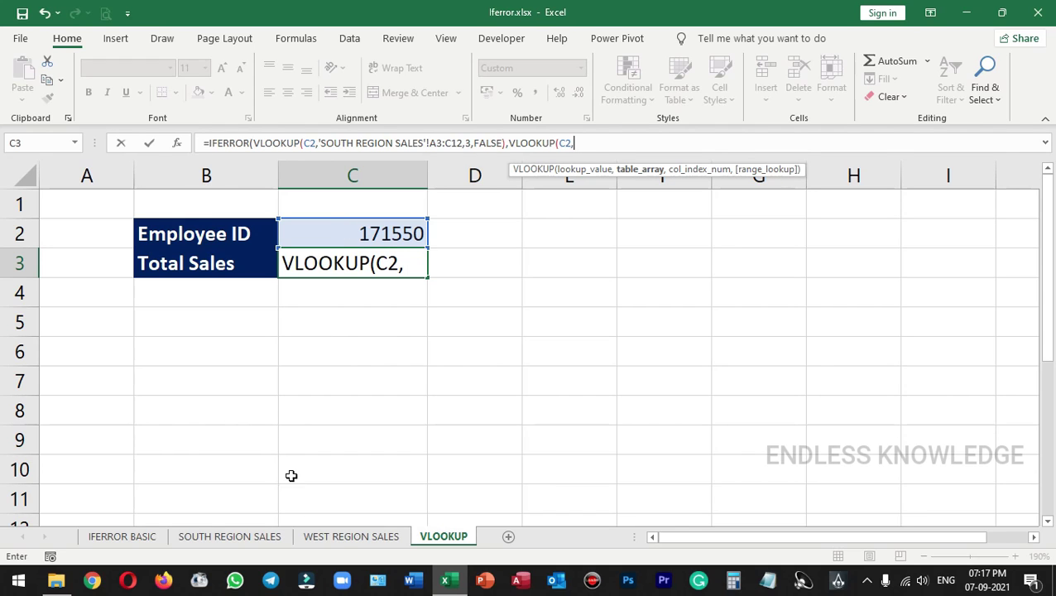
pyautogui.click(338, 538)
pyautogui.moveTo(112, 246); pyautogui.dragTo(436, 463)
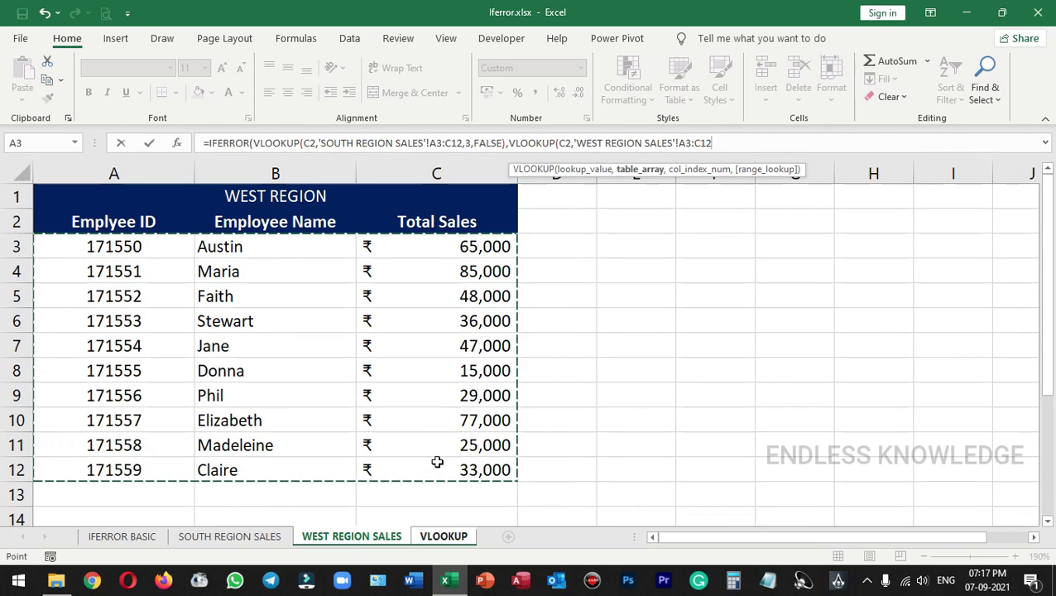
# Finish the West Region VLOOKUP with column index 3 and FALSE for an exact match, and enter the formula
pyautogui.write(',')
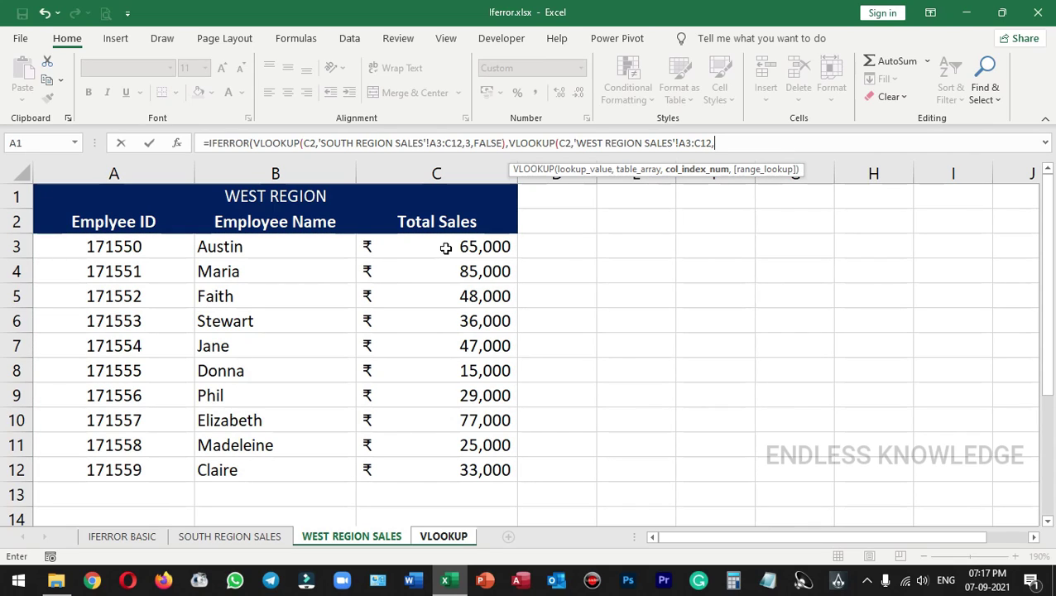
pyautogui.write('3,')
pyautogui.press('Down')
pyautogui.press('Tab')
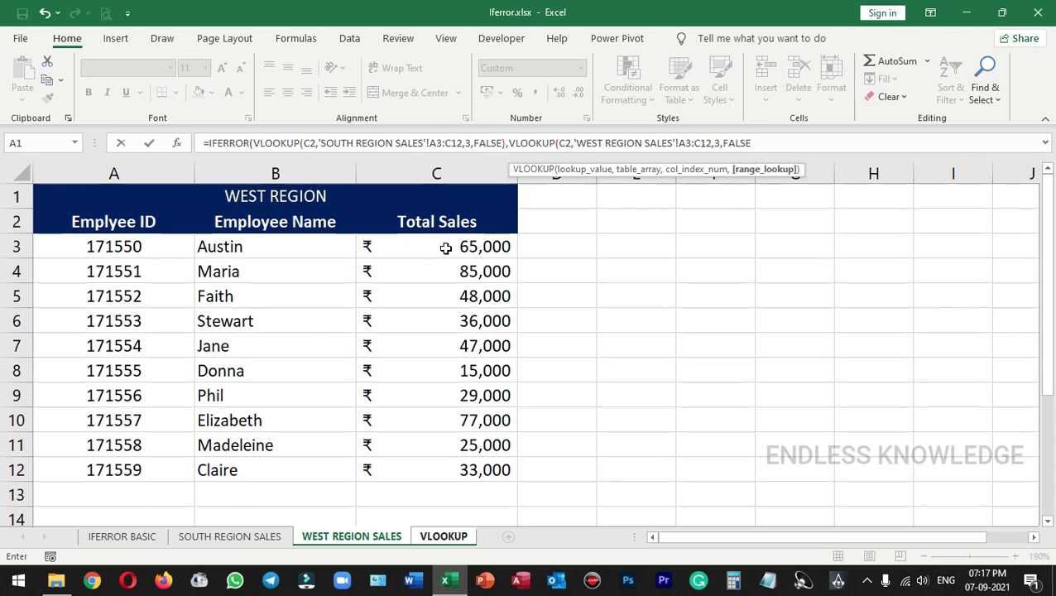
pyautogui.write(')')
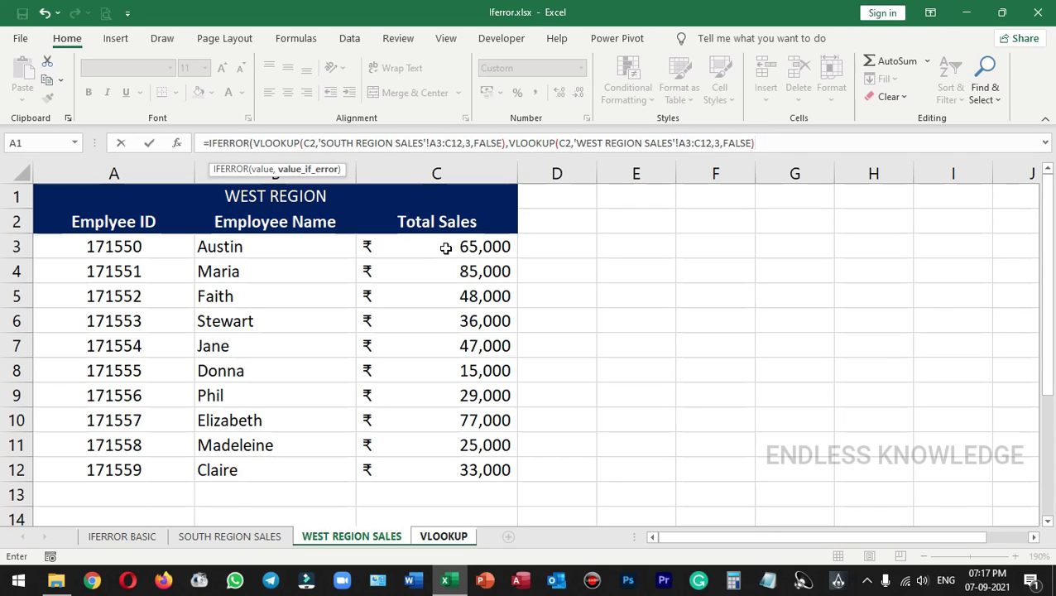
pyautogui.press('Return')
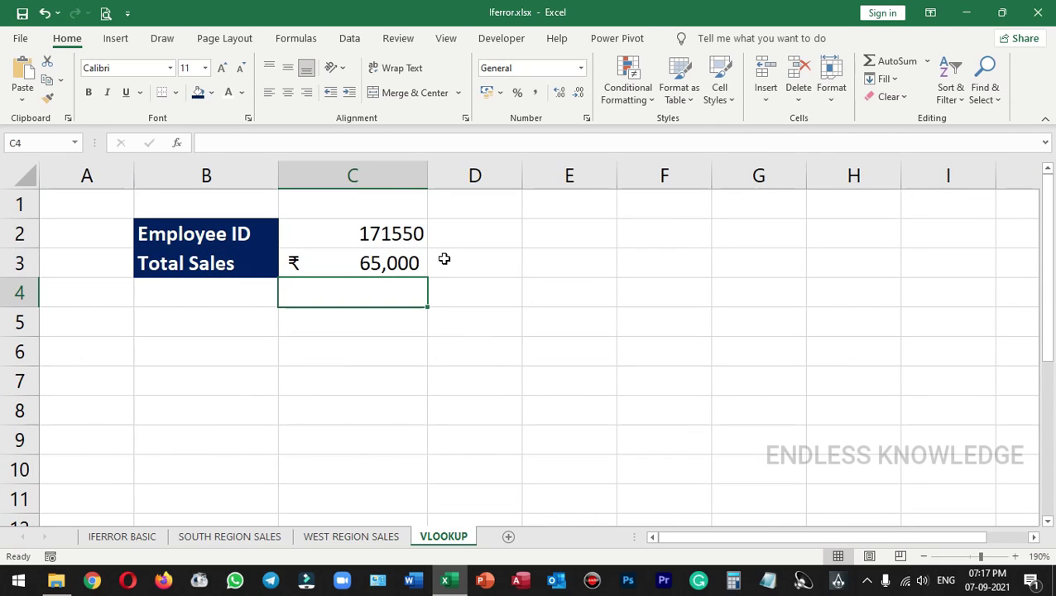
# Check the total sales in C3 for the ID in C2 against the SOUTH REGION SALES and WEST REGION SALES sheets
pyautogui.click(399, 257)
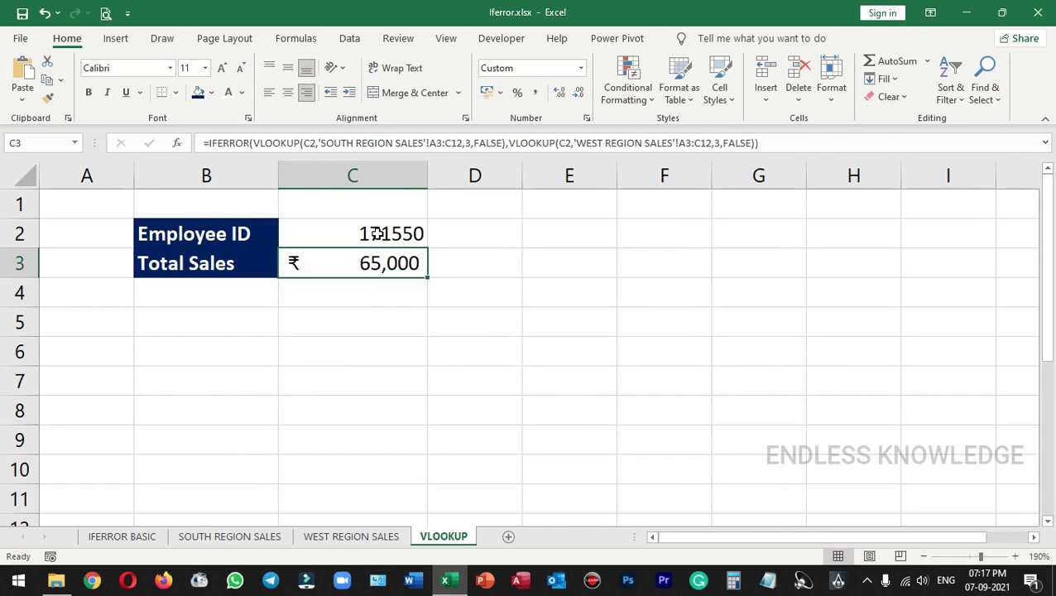
pyautogui.click(376, 234)
pyautogui.click(207, 538)
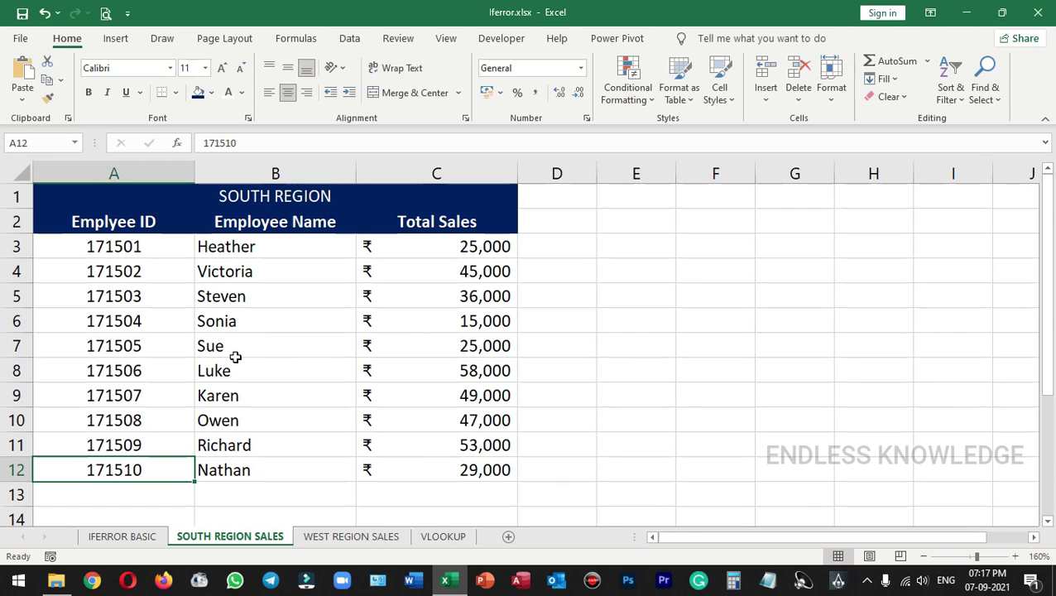
pyautogui.click(337, 539)
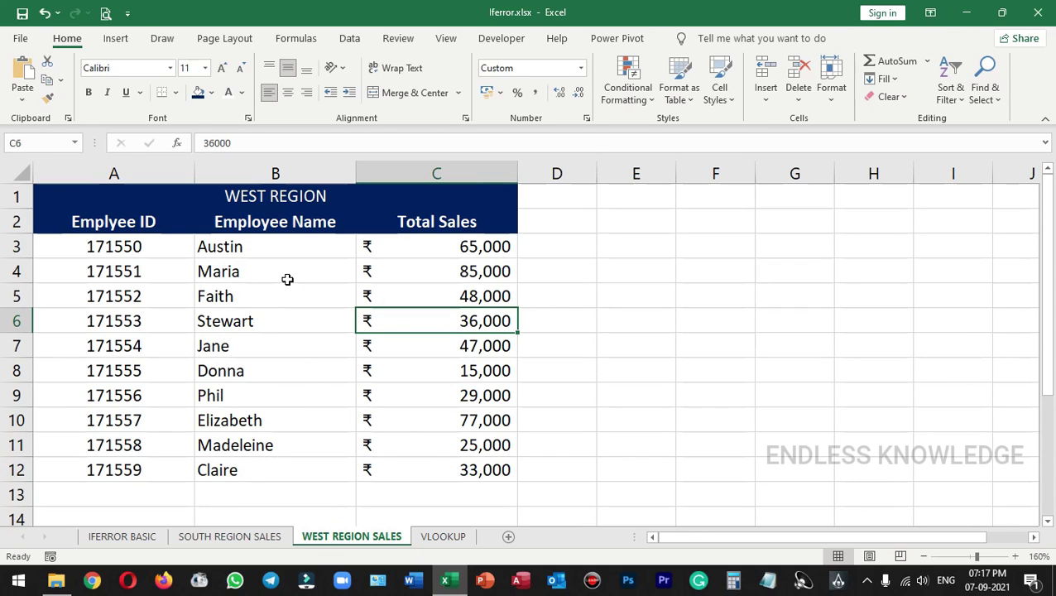
pyautogui.click(432, 537)
pyautogui.click(411, 265)
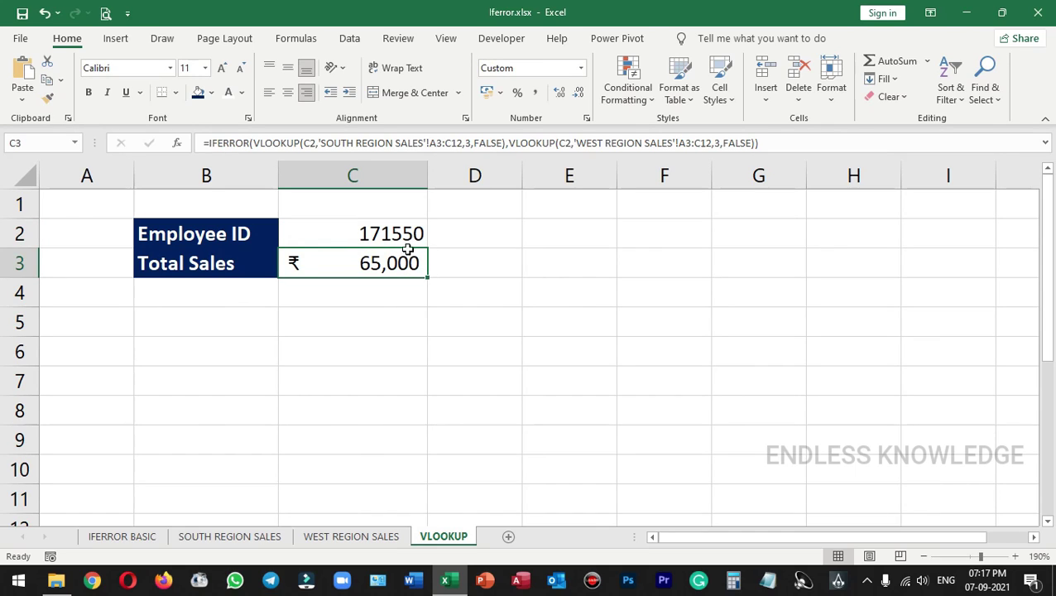
# Test the formula with an employee ID in C2 that is on neither region sheet, and check the SOUTH REGION SALES sheet
pyautogui.click(369, 235)
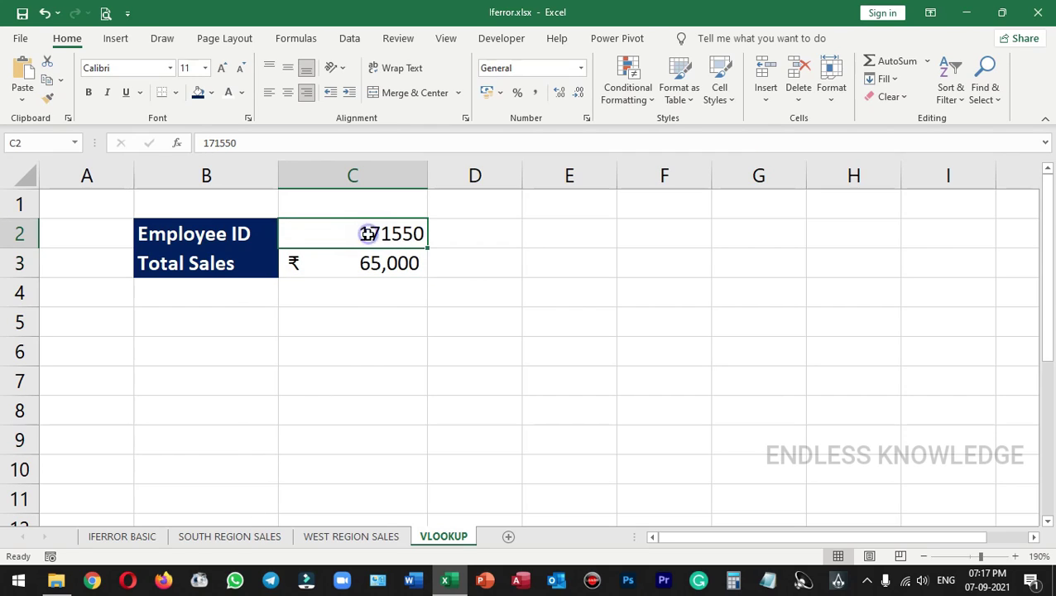
pyautogui.write('14586')
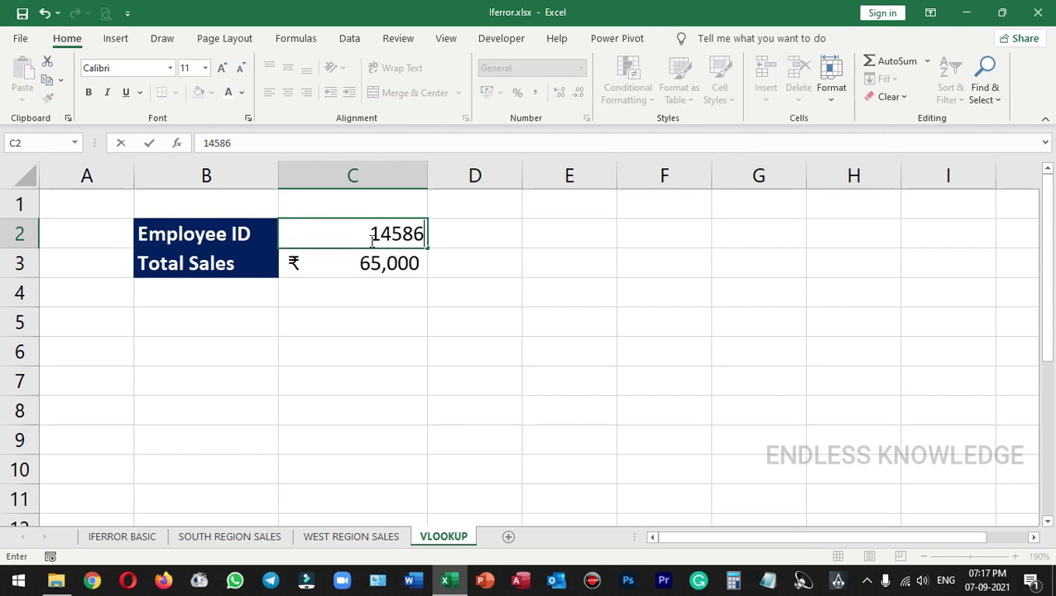
pyautogui.write('5')
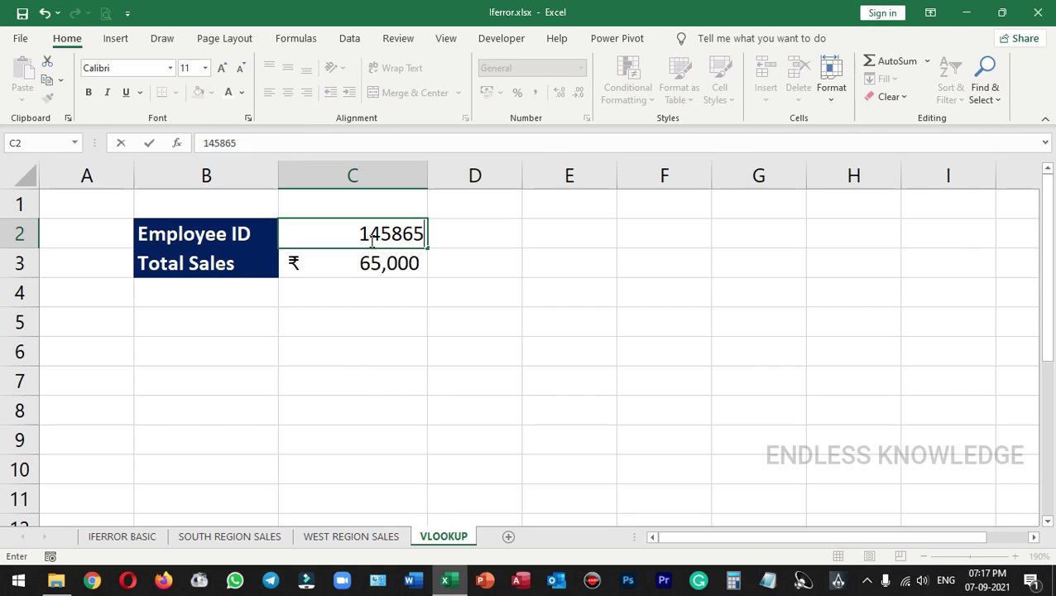
pyautogui.press('Return')
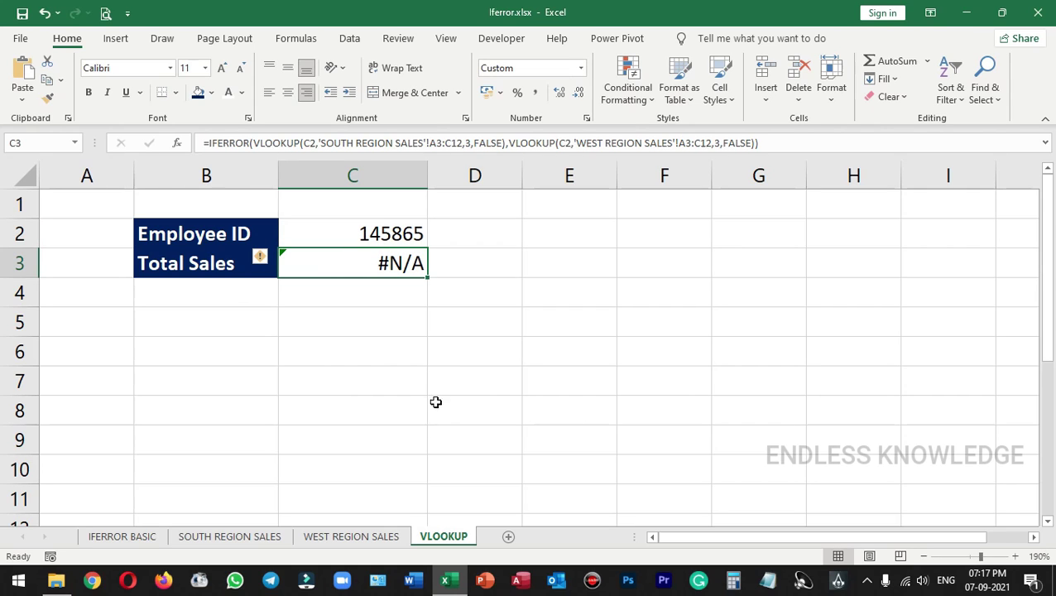
pyautogui.click(253, 537)
pyautogui.click(437, 536)
# Nest a second IFERROR around the West Region VLOOKUP in C3, removing the extra closing parenthesis at the formula's end
pyautogui.click(509, 142)
pyautogui.write('if')
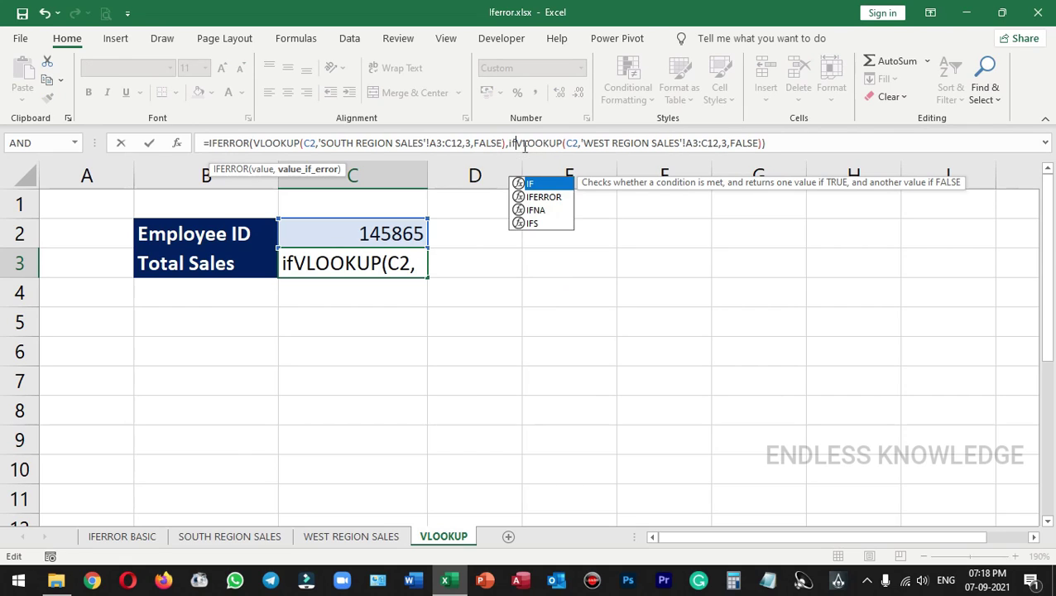
pyautogui.press('Down')
pyautogui.press('Tab')
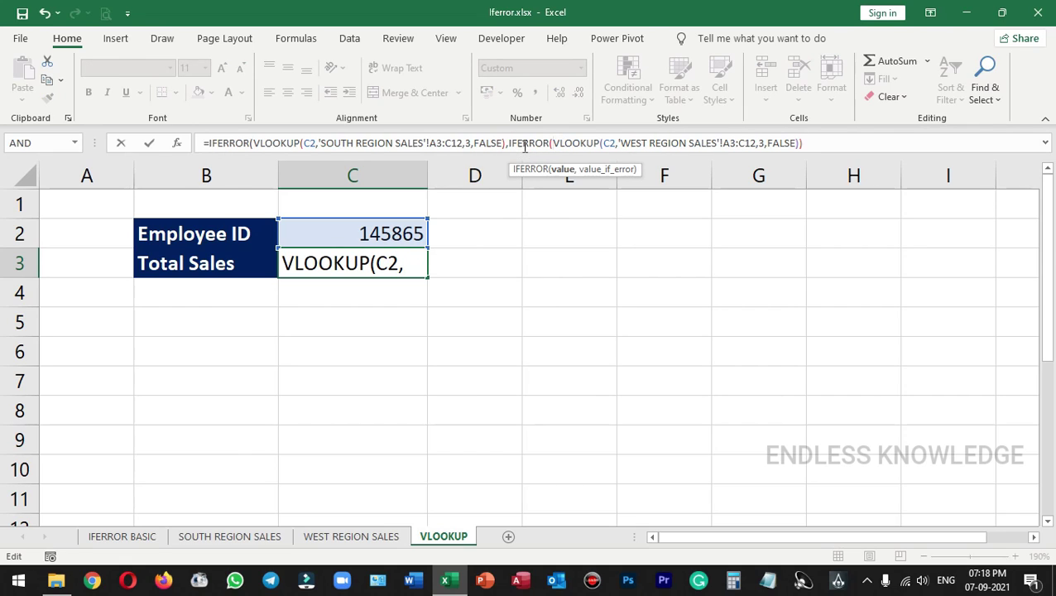
pyautogui.click(820, 143)
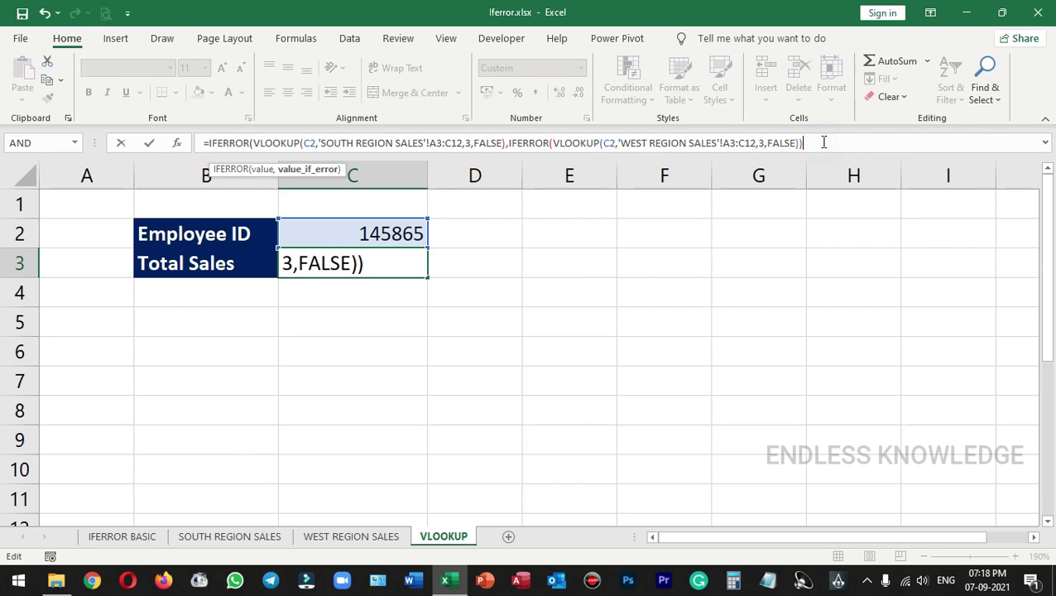
pyautogui.press('Left')
pyautogui.press('Delete')
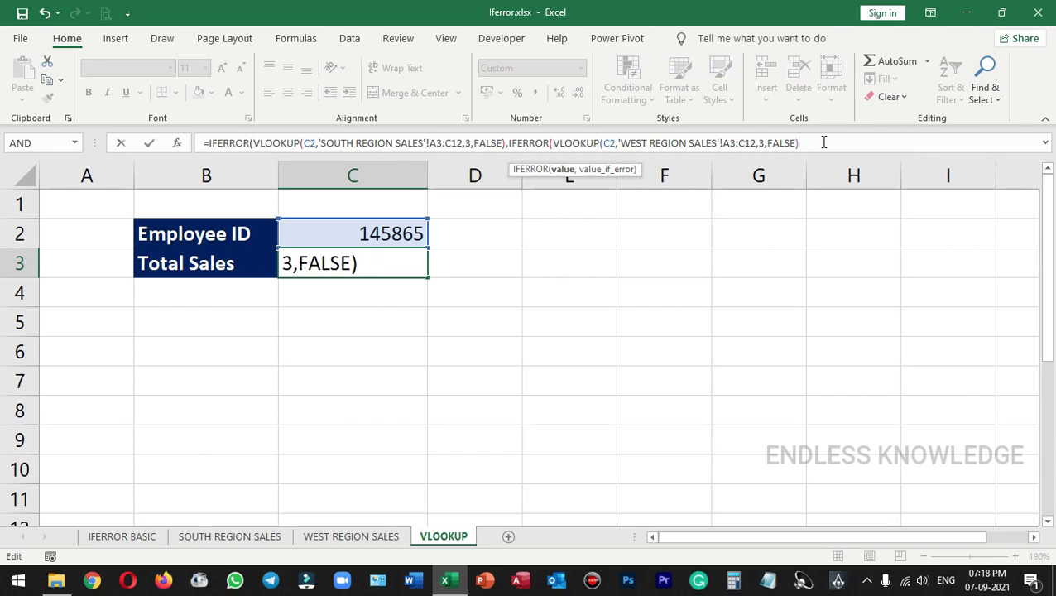
# Complete the nested IFERROR with "ID NOT AVAILABLE" as its fallback text and widen column C to fit the message
pyautogui.write(',"')
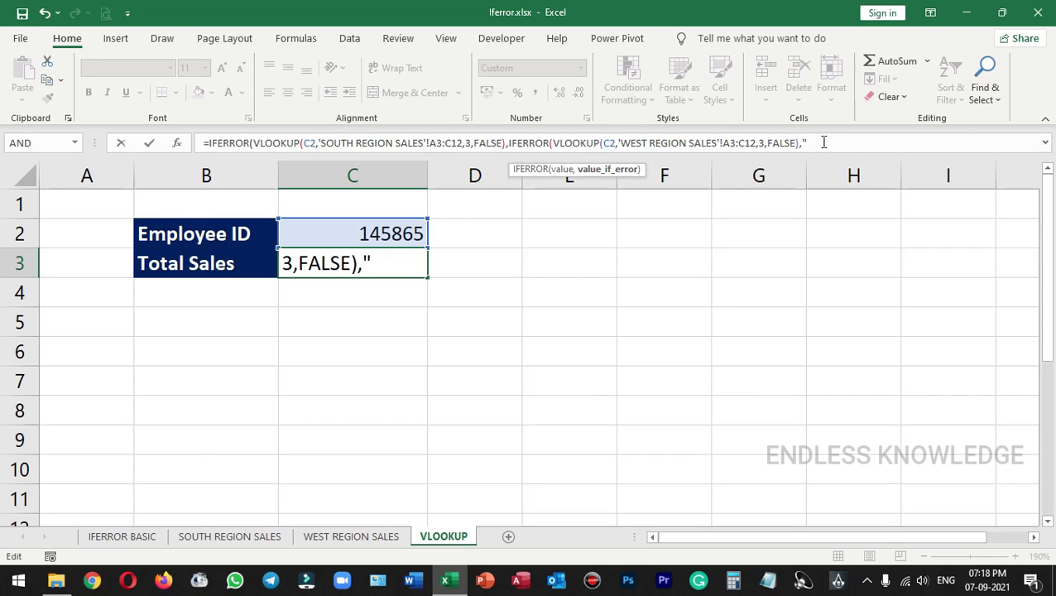
pyautogui.write('ID NOT AVAI')
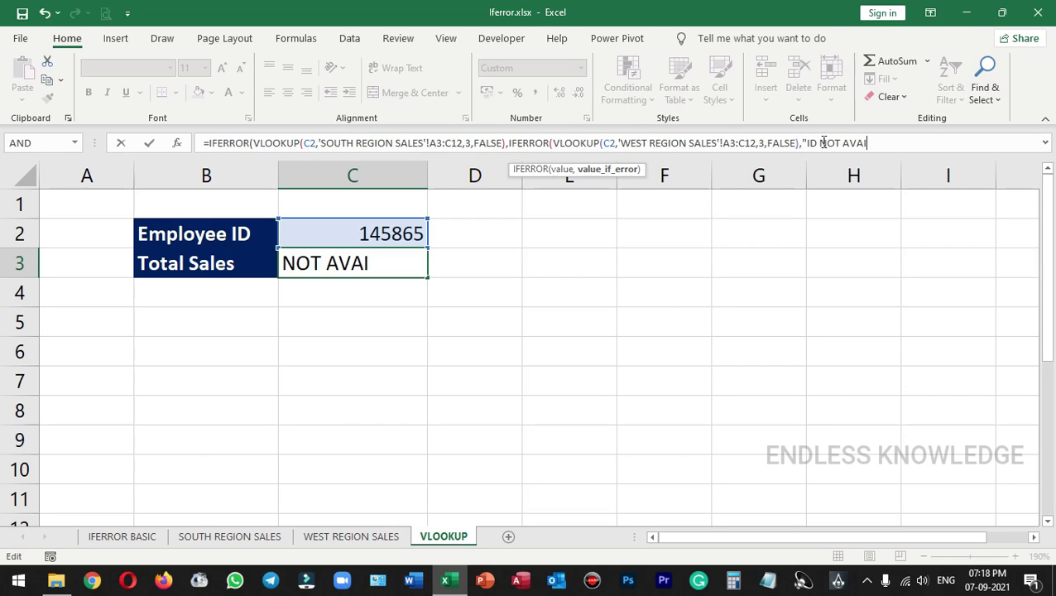
pyautogui.write('LABLE"')
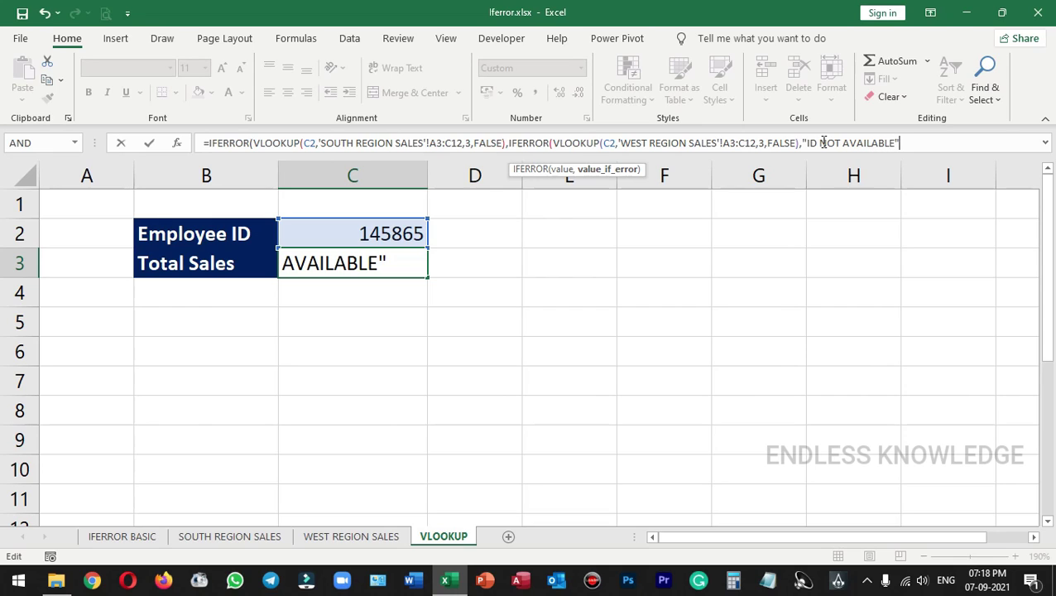
pyautogui.write(')')
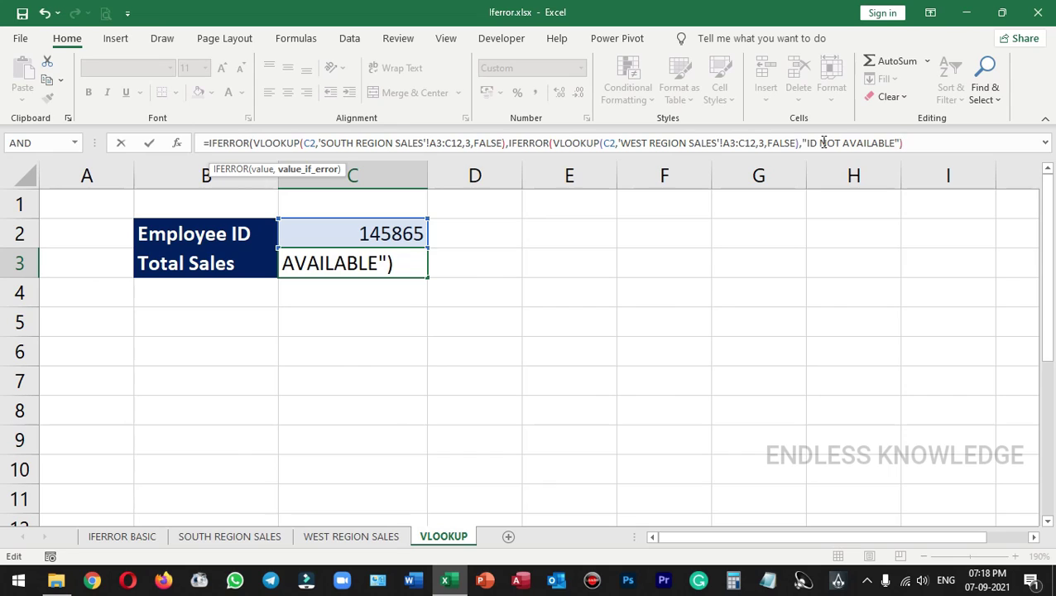
pyautogui.write(')')
pyautogui.press('Return')
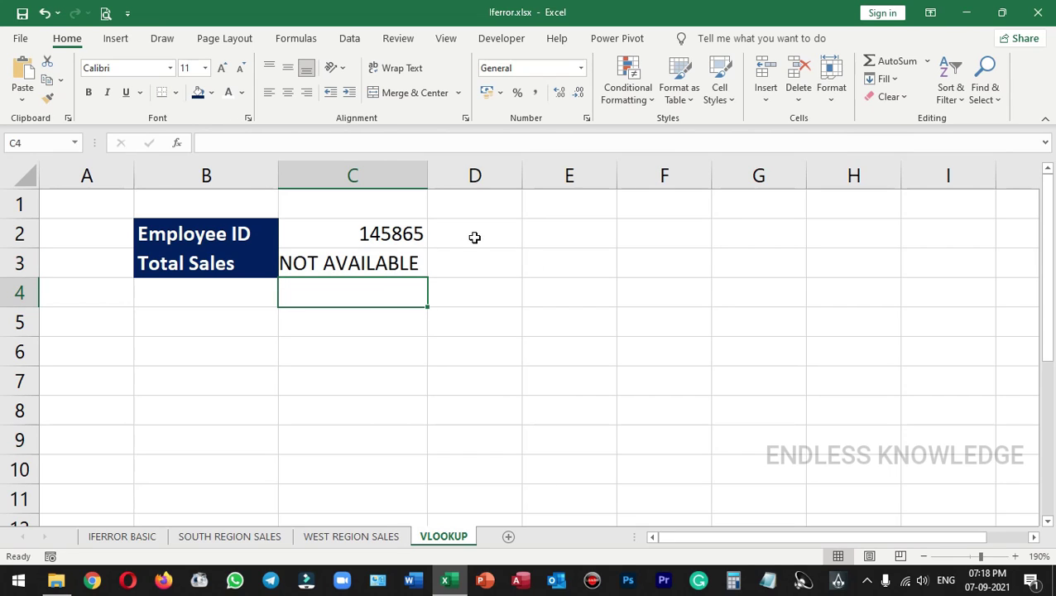
pyautogui.moveTo(428, 175); pyautogui.dragTo(480, 176)
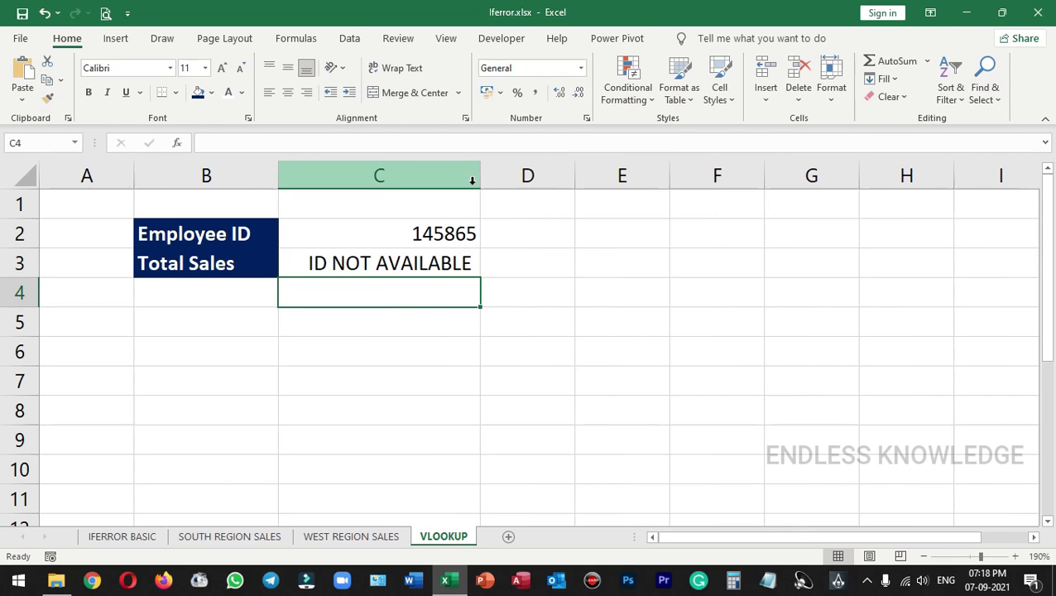
# Enter the last South Region employee's ID in C2 to test the nested IFERROR formula
pyautogui.click(428, 234)
pyautogui.write('1715')
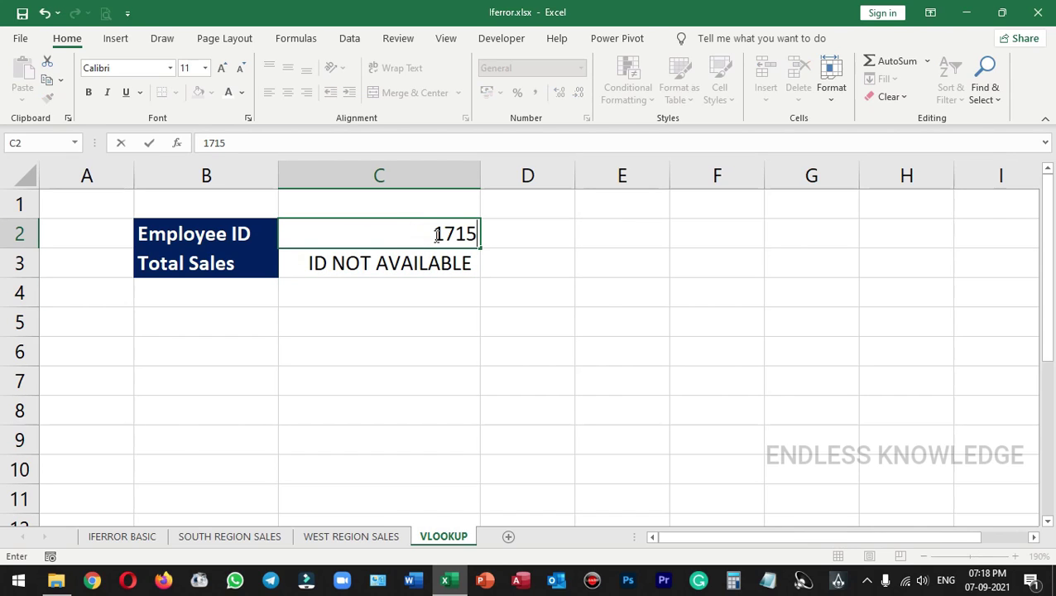
pyautogui.write('10')
pyautogui.press('Return')
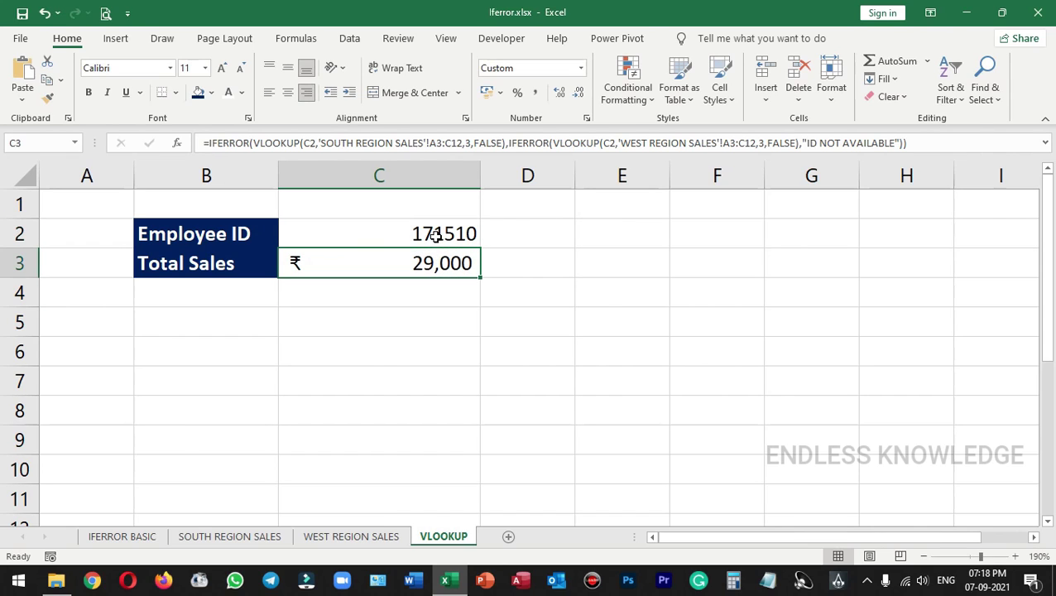